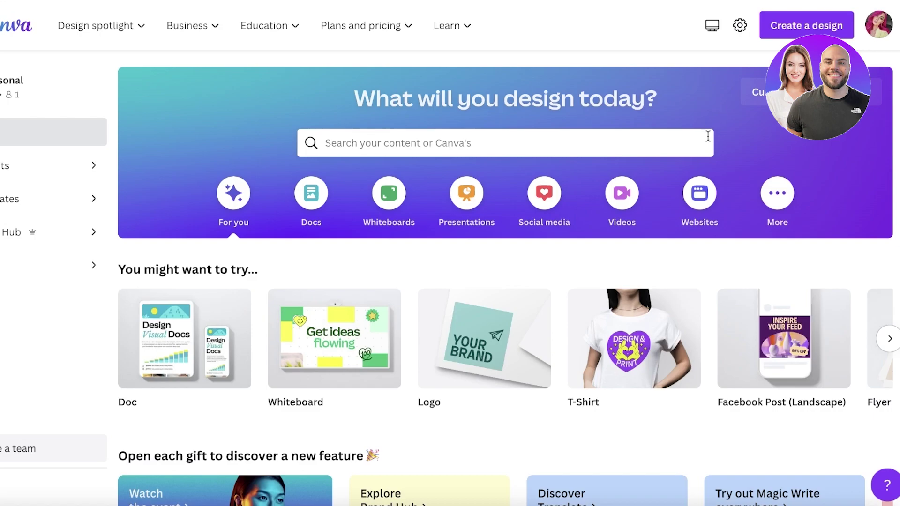
# Step: Search Canva's templates for 'business card'
pyautogui.click(587, 137)
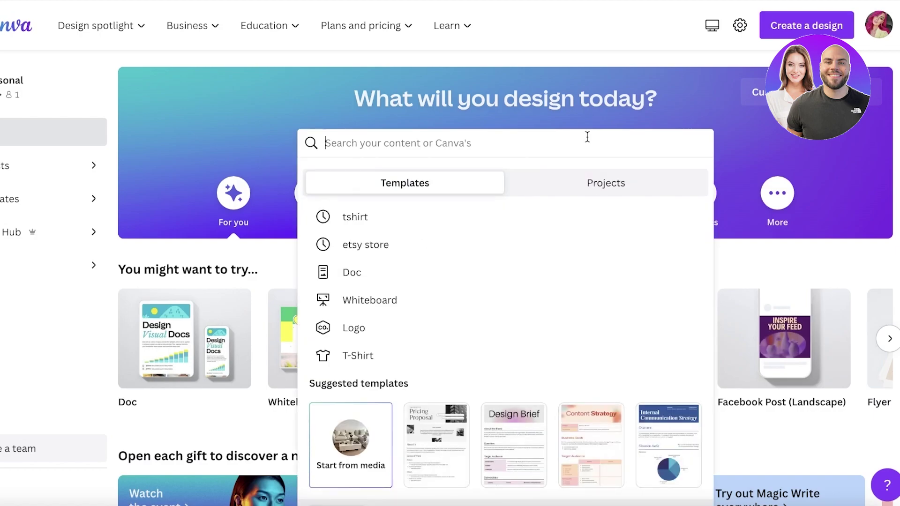
pyautogui.write('business card')
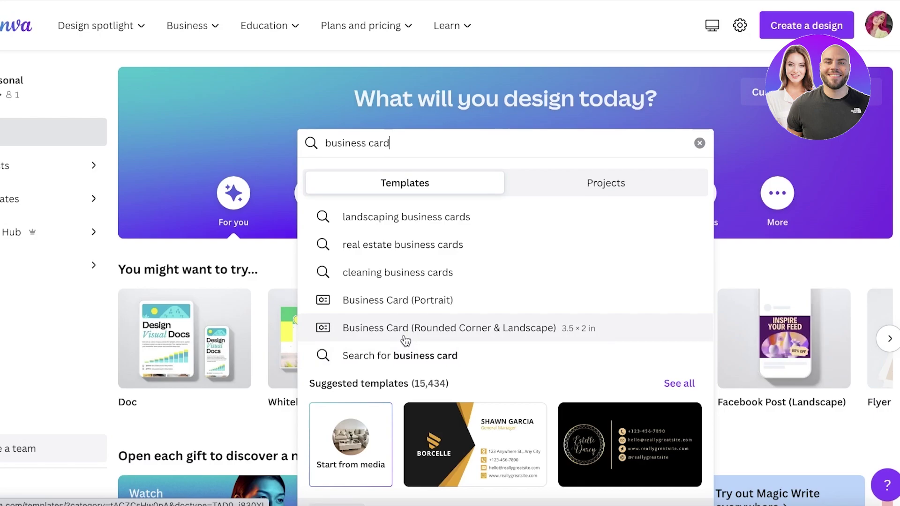
pyautogui.press('Return')
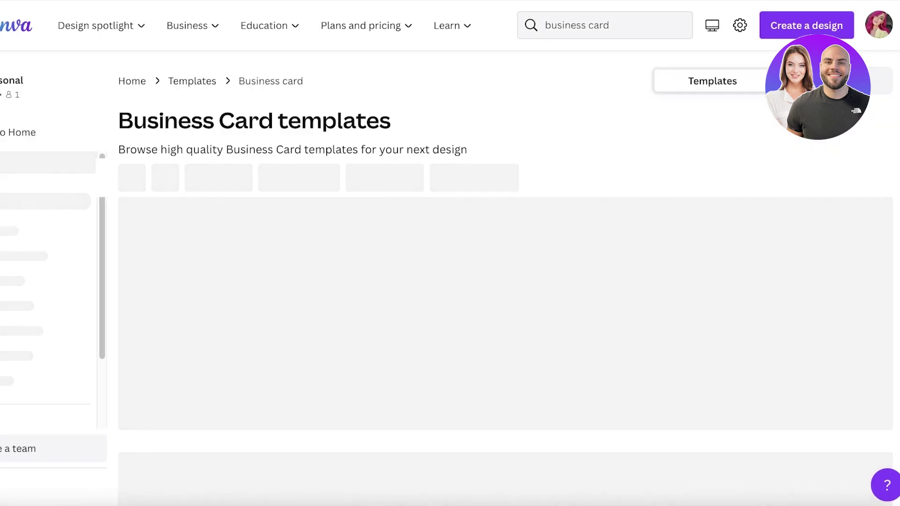
# Step: Browse the business card results, including Gold Elegant and Professional business designs
pyautogui.scroll(-3, 425, 205)
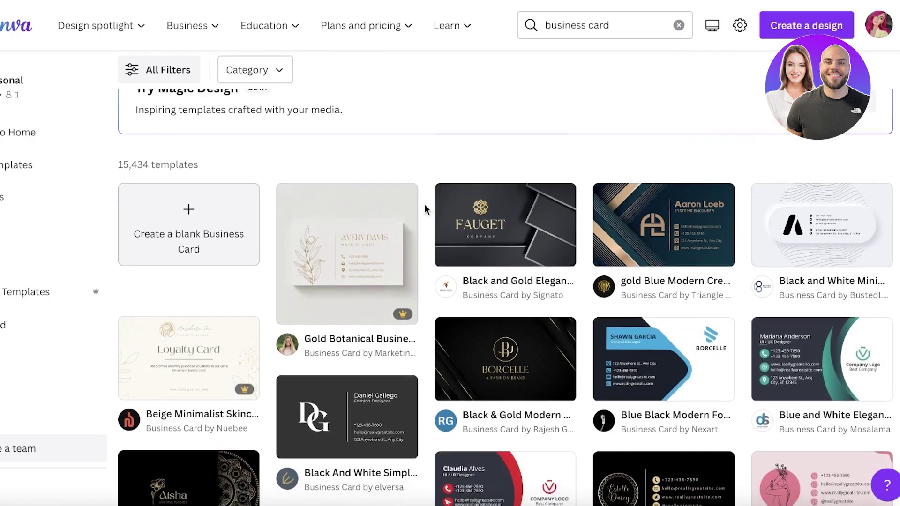
pyautogui.scroll(-3, 487, 188)
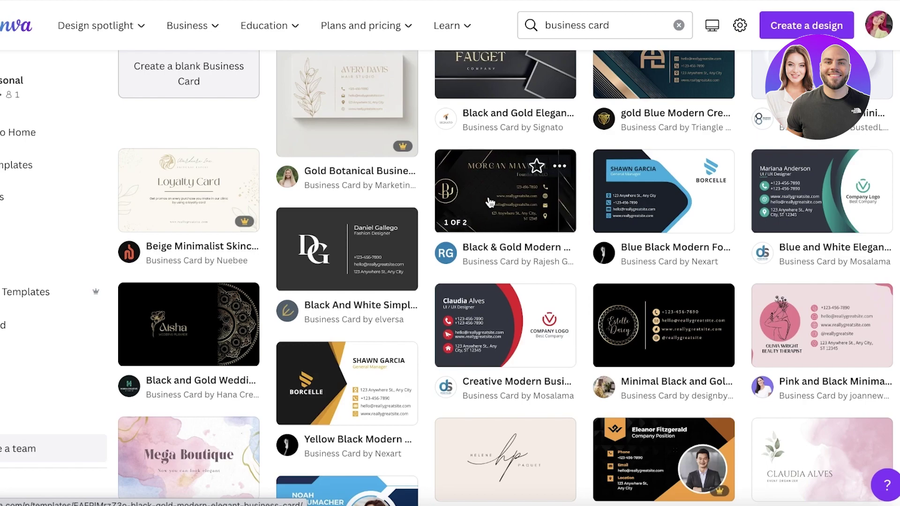
pyautogui.scroll(3, 490, 202)
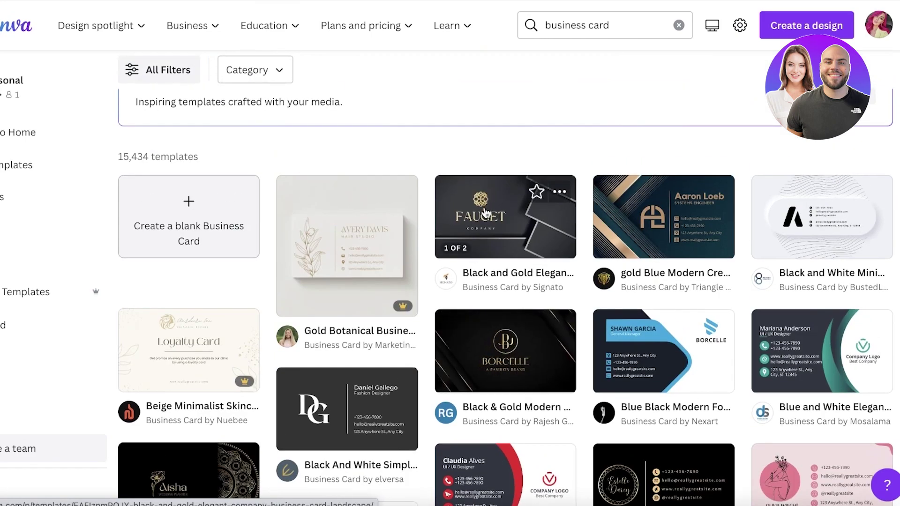
pyautogui.scroll(1, 667, 167)
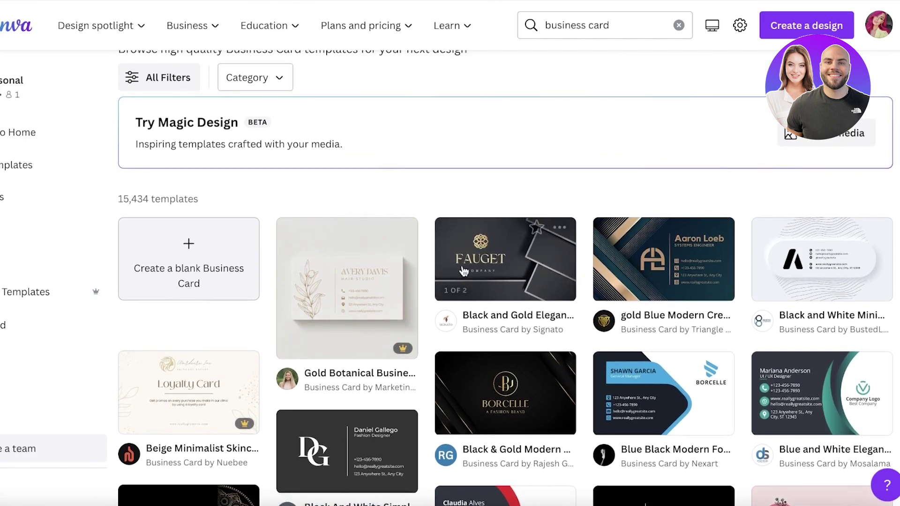
pyautogui.scroll(-6, 667, 167)
pyautogui.scroll(-1, 450, 277)
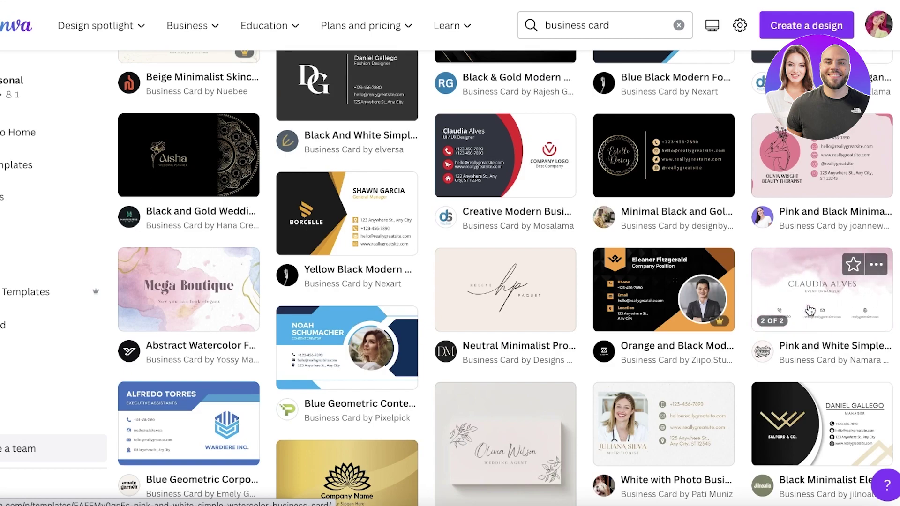
pyautogui.scroll(-8, 810, 309)
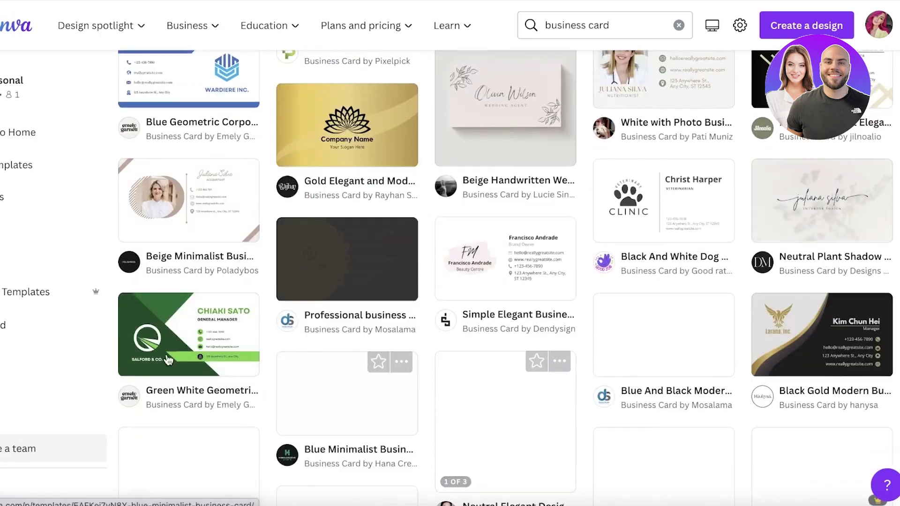
pyautogui.scroll(1, 810, 218)
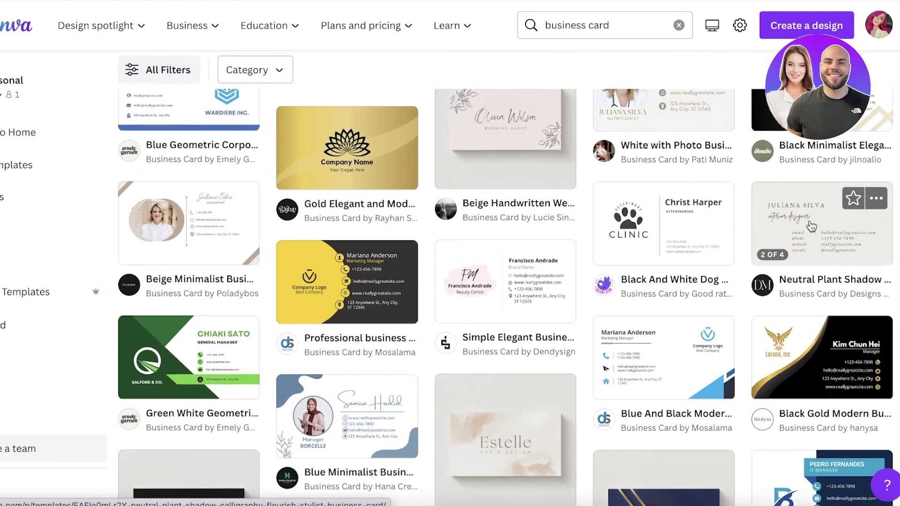
pyautogui.scroll(1, 810, 223)
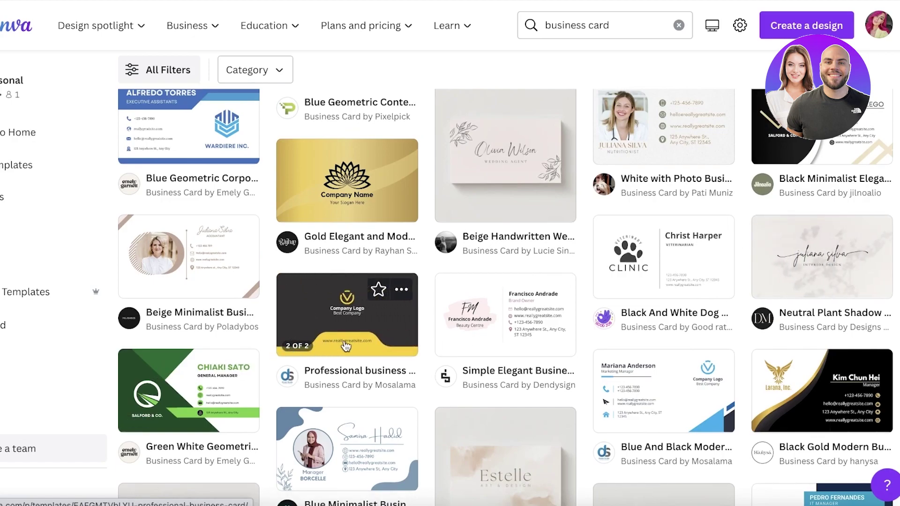
# Step: Customize Simple Elegant Business Card and rewrite its back-page logo as 'DC' and 'Durden Clothing'
pyautogui.click(515, 339)
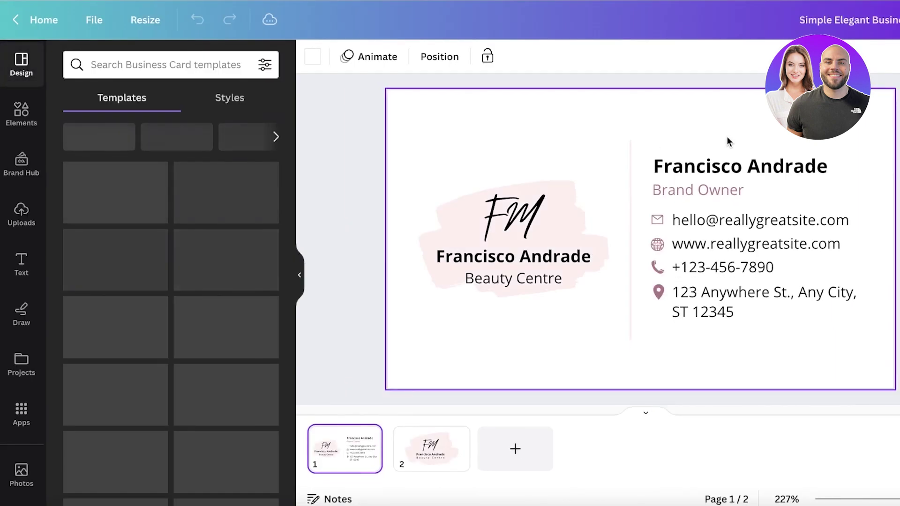
pyautogui.click(432, 447)
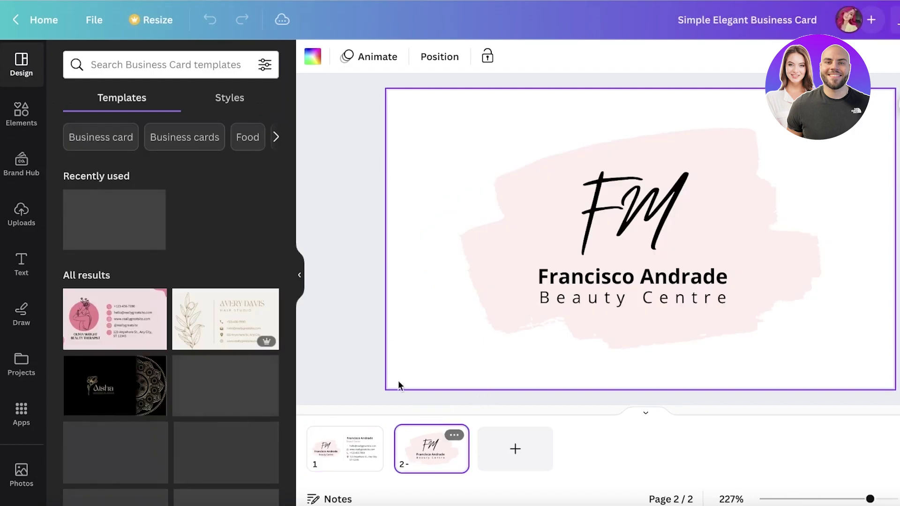
pyautogui.click(651, 285)
pyautogui.click(651, 282)
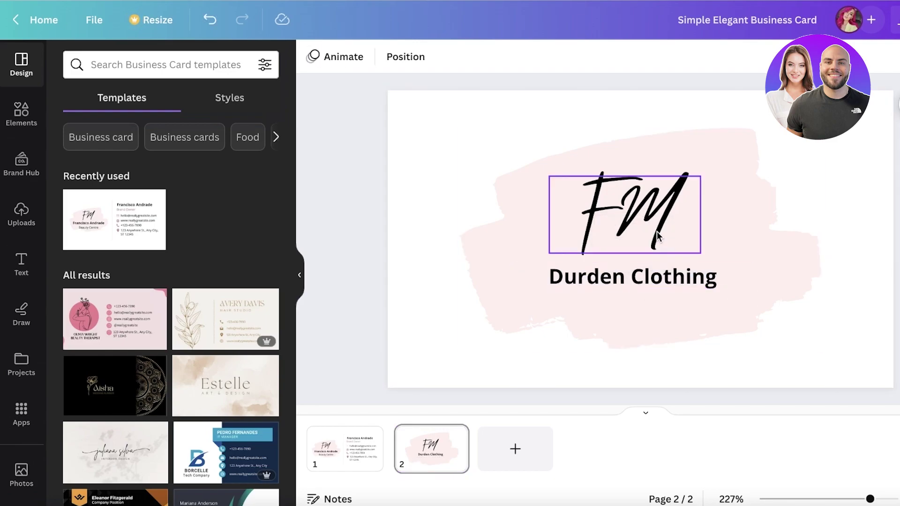
pyautogui.click(657, 236)
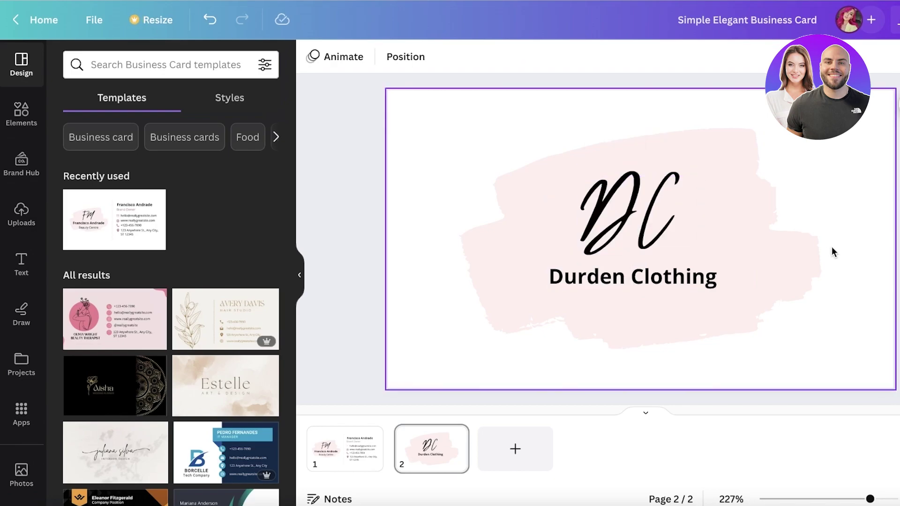
pyautogui.click(791, 263)
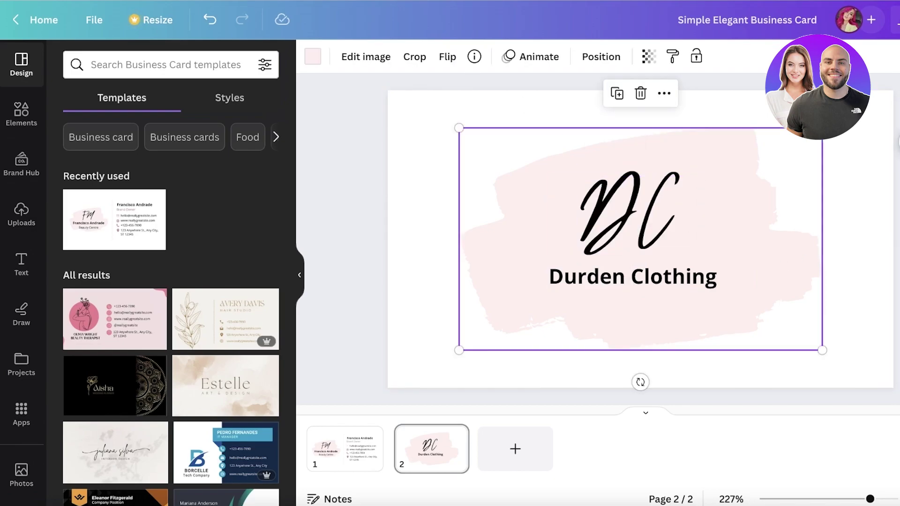
# Step: Recolour the pink brush background behind the DC monogram to the default dark grey
pyautogui.click(312, 57)
pyautogui.click(152, 139)
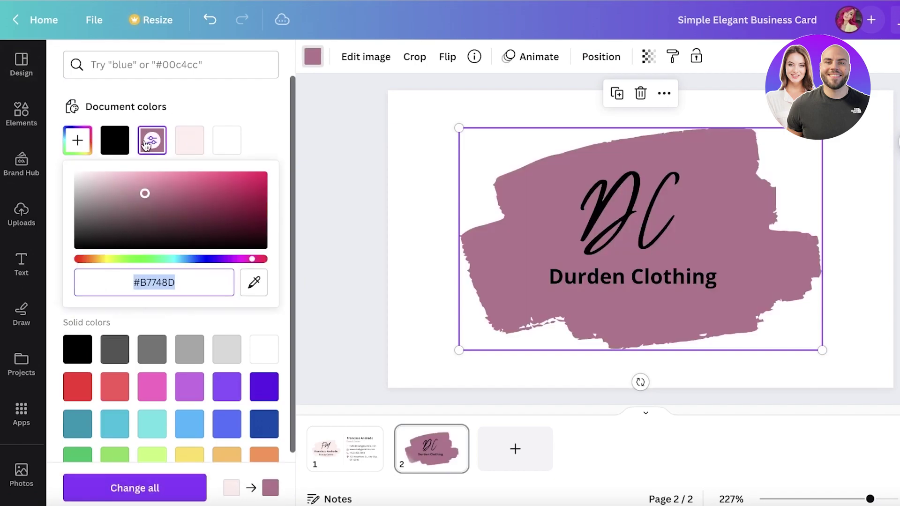
pyautogui.click(117, 348)
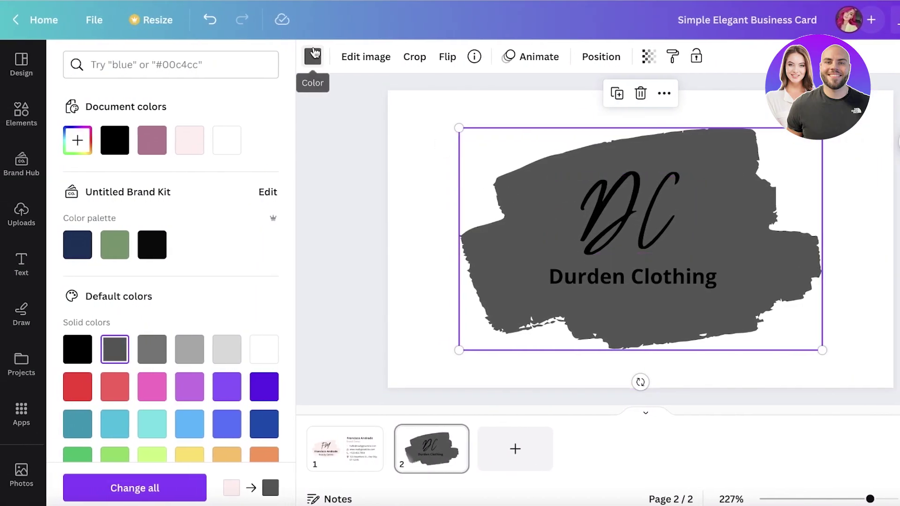
pyautogui.click(313, 56)
pyautogui.click(328, 124)
pyautogui.click(461, 140)
pyautogui.click(445, 136)
pyautogui.click(21, 113)
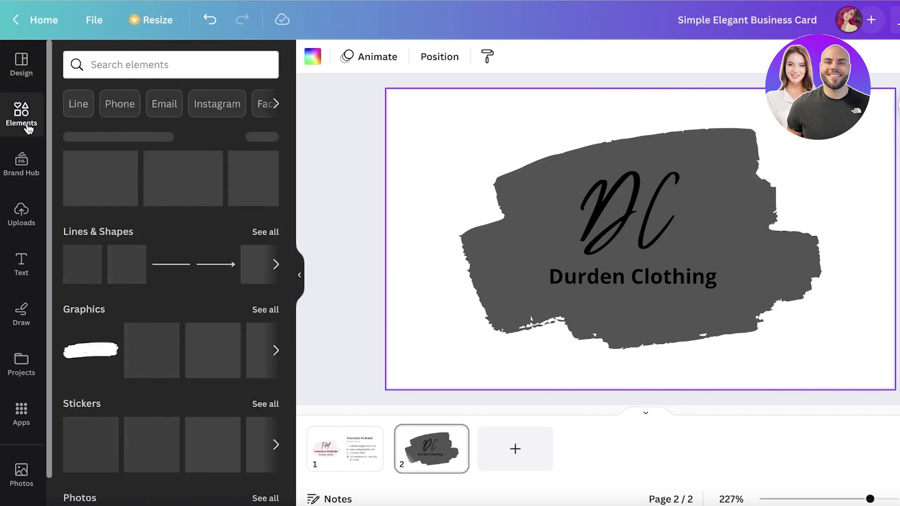
# Step: Search the Elements library for 'black background'
pyautogui.click(147, 64)
pyautogui.write('black background')
pyautogui.press('Return')
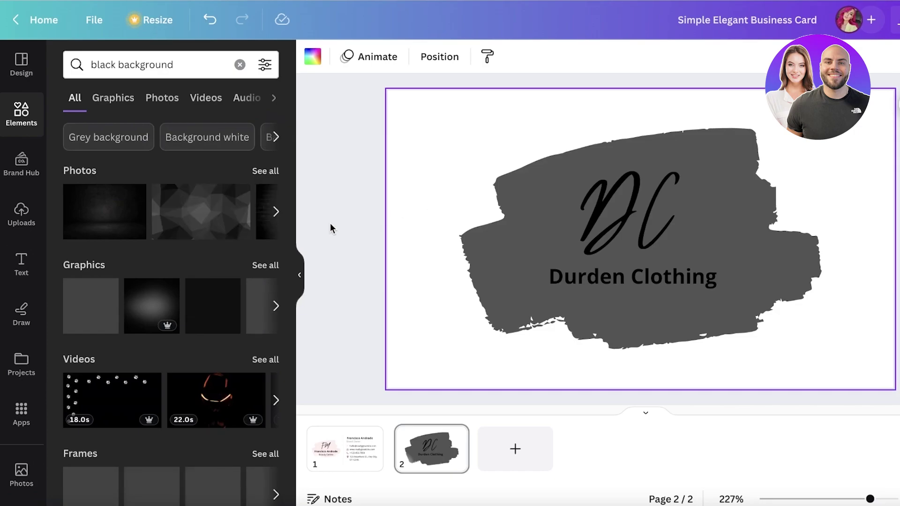
# Step: Switch DC and Durden Clothing to serif fonts, Afrah for the name, then list all black background photos
pyautogui.click(559, 183)
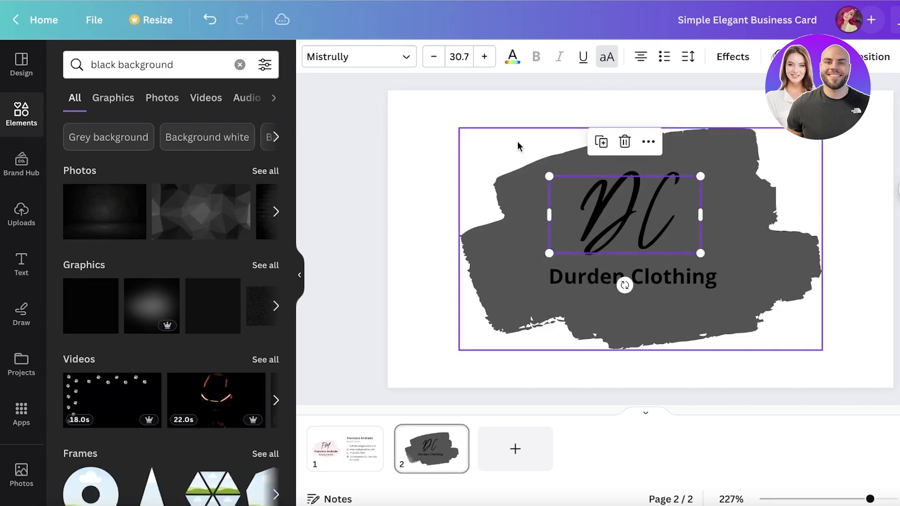
pyautogui.click(513, 56)
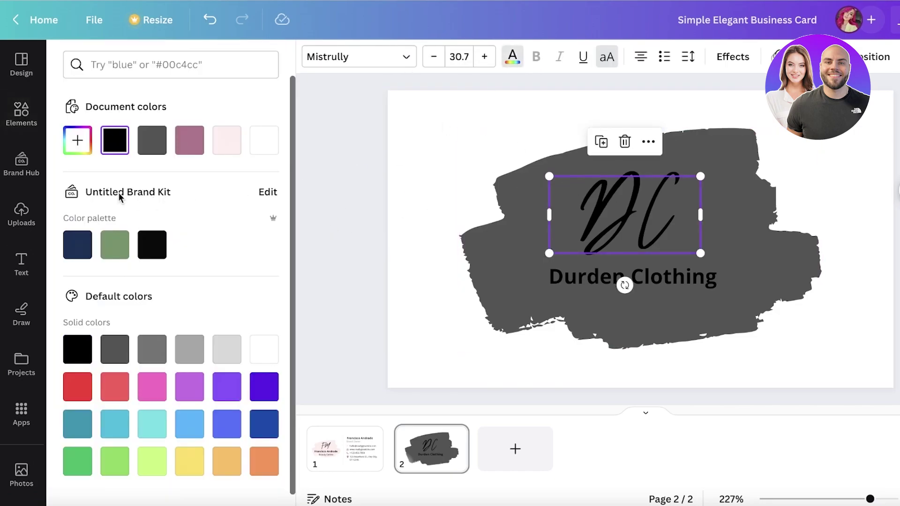
pyautogui.click(430, 158)
pyautogui.click(569, 185)
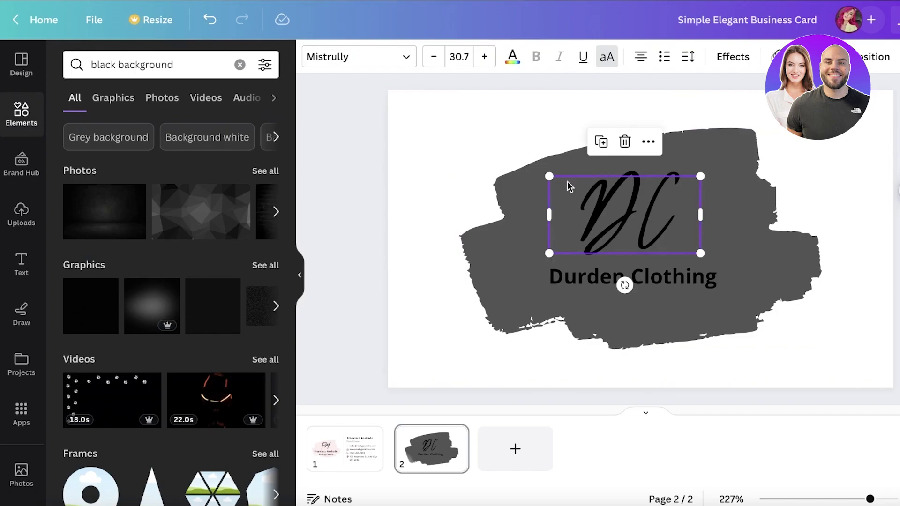
pyautogui.click(342, 66)
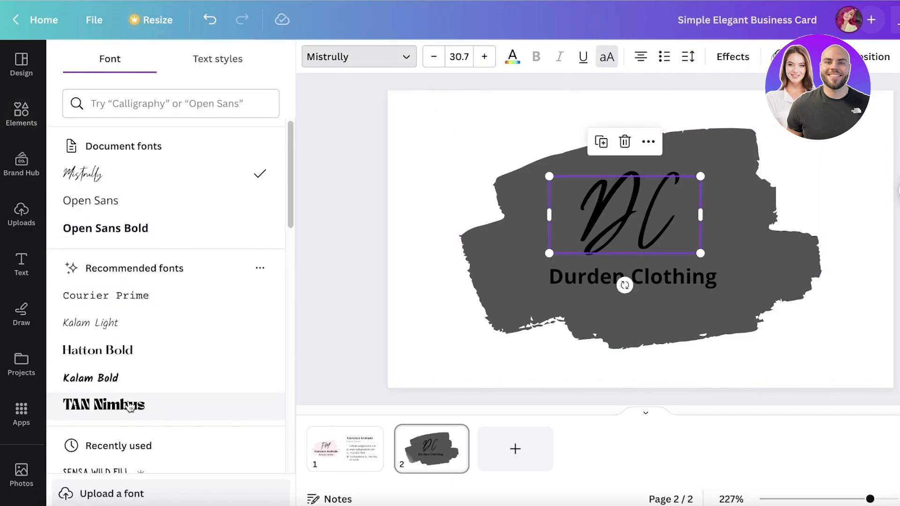
pyautogui.scroll(-3, 129, 337)
pyautogui.click(96, 405)
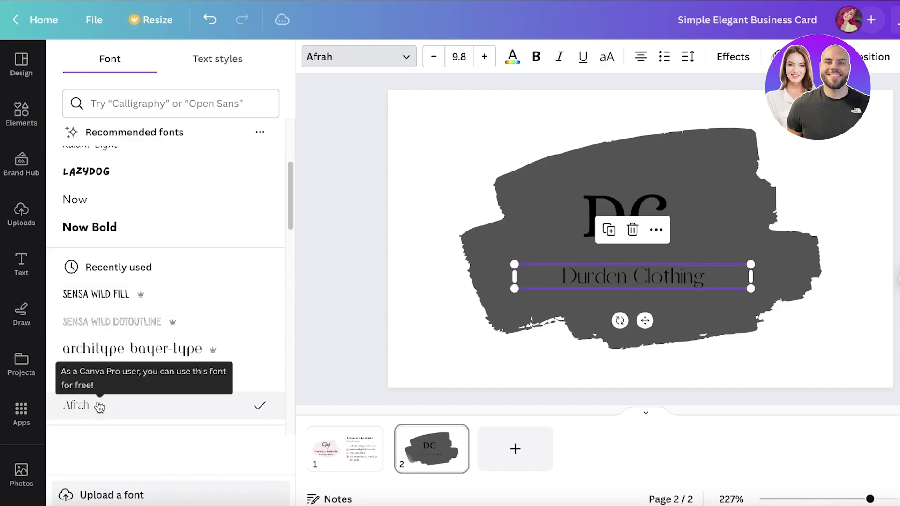
pyautogui.click(321, 220)
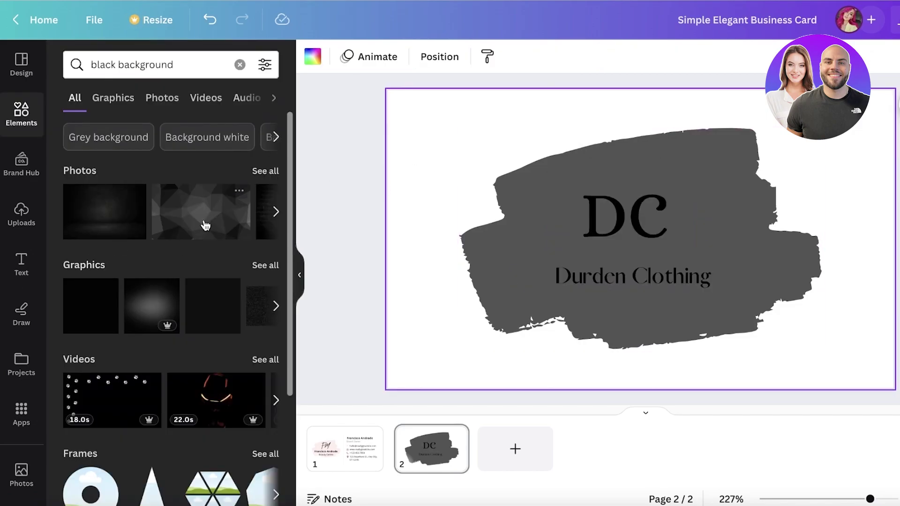
pyautogui.click(272, 171)
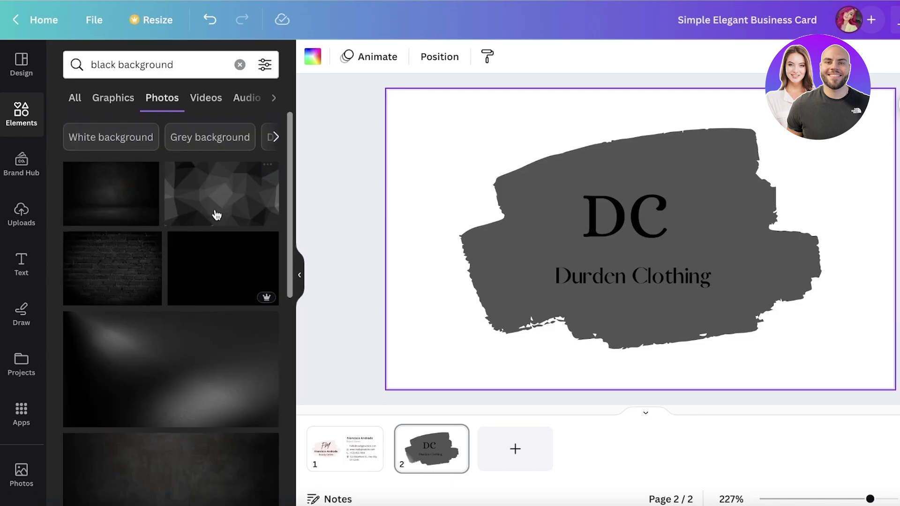
# Step: Add the gold-veined marble photo, send it to the back and enlarge it to fill the card back
pyautogui.scroll(-5, 209, 229)
pyautogui.scroll(2, 190, 211)
pyautogui.scroll(-2, 221, 311)
pyautogui.click(221, 311)
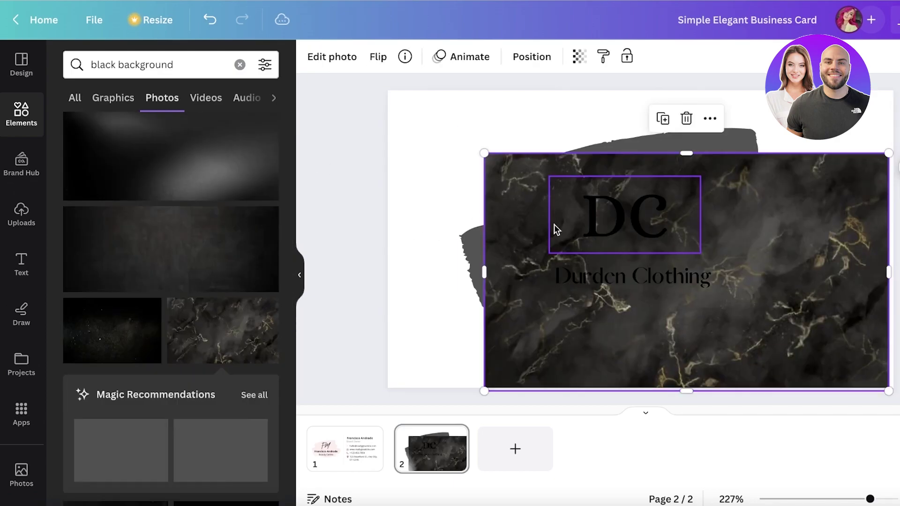
pyautogui.moveTo(507, 193); pyautogui.dragTo(403, 105)
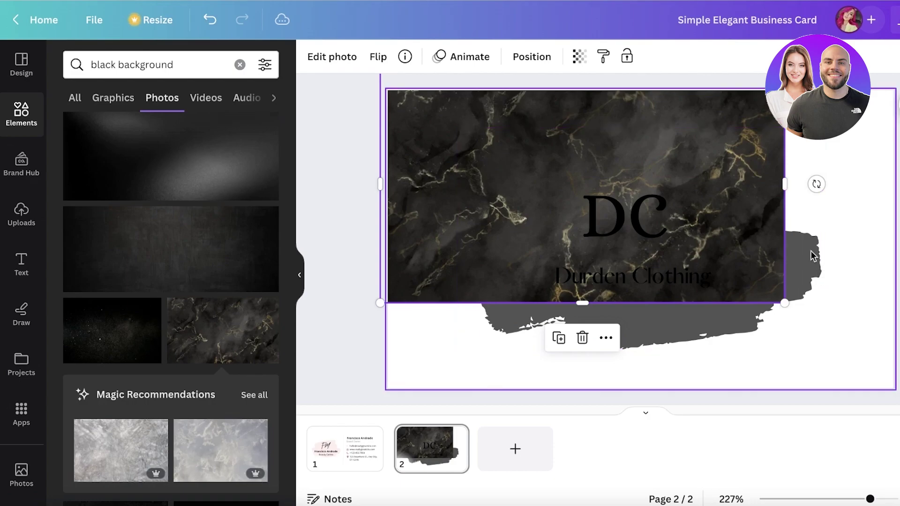
pyautogui.rightClick(468, 145)
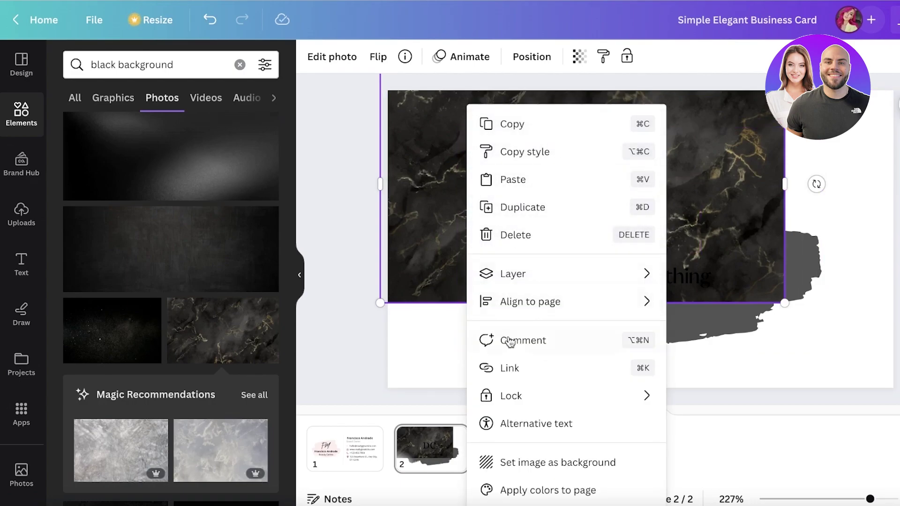
pyautogui.moveTo(574, 281)
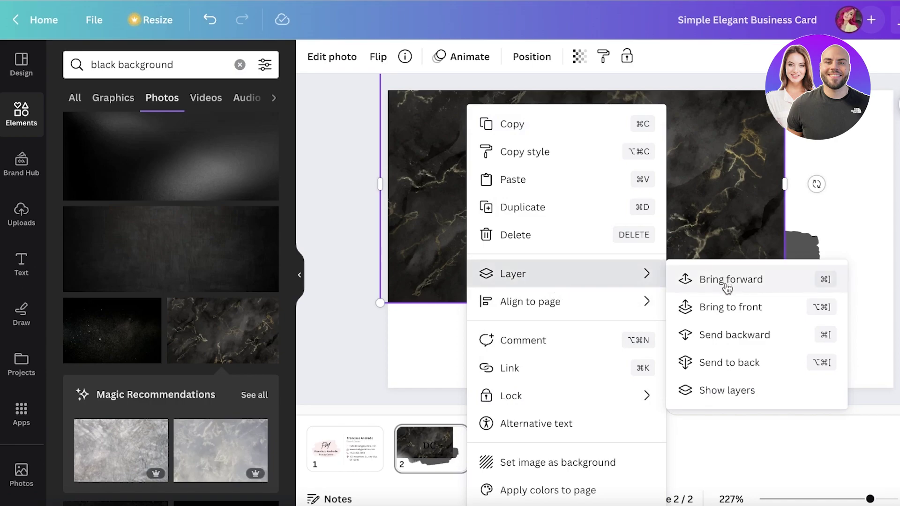
pyautogui.click(723, 362)
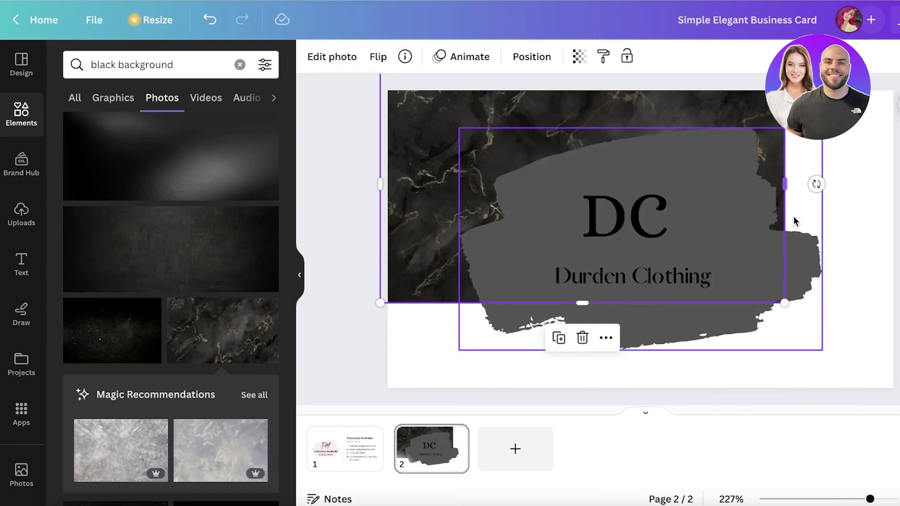
pyautogui.moveTo(784, 303); pyautogui.dragTo(886, 402)
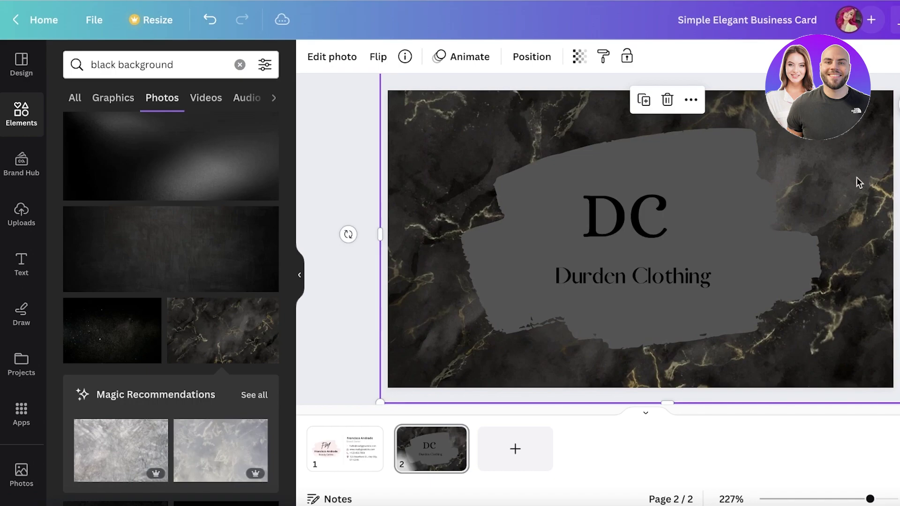
pyautogui.moveTo(856, 182); pyautogui.dragTo(846, 191)
# Step: Recolour the brush shape taupe-brown and set its transparency to about 42
pyautogui.click(703, 169)
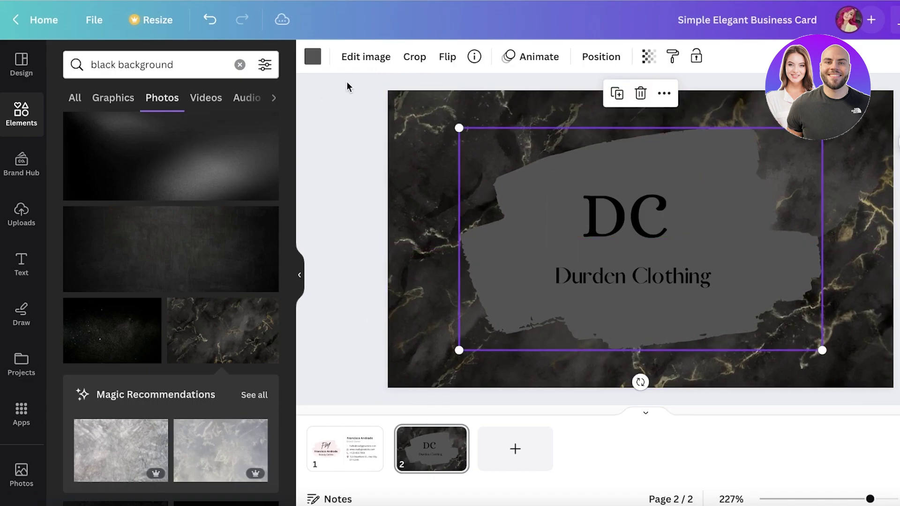
pyautogui.click(313, 56)
pyautogui.click(264, 330)
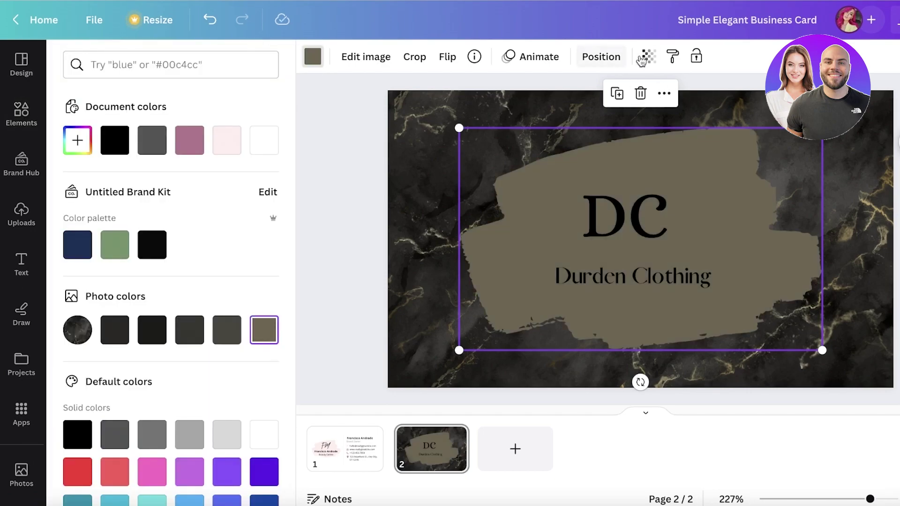
pyautogui.click(648, 57)
pyautogui.moveTo(633, 117)
pyautogui.mouseDown()
pyautogui.moveTo(556, 111)
pyautogui.moveTo(573, 114)
pyautogui.mouseUp()
pyautogui.press('Escape')
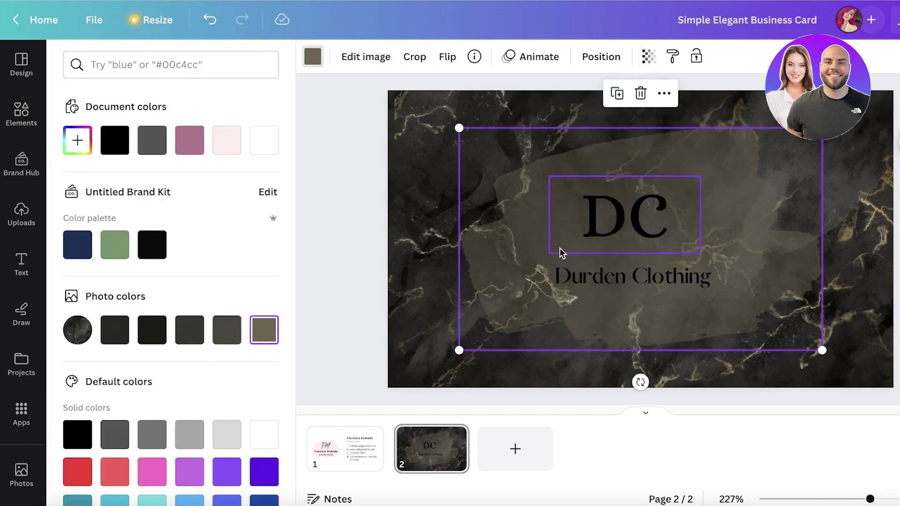
pyautogui.click(690, 229)
pyautogui.click(657, 109)
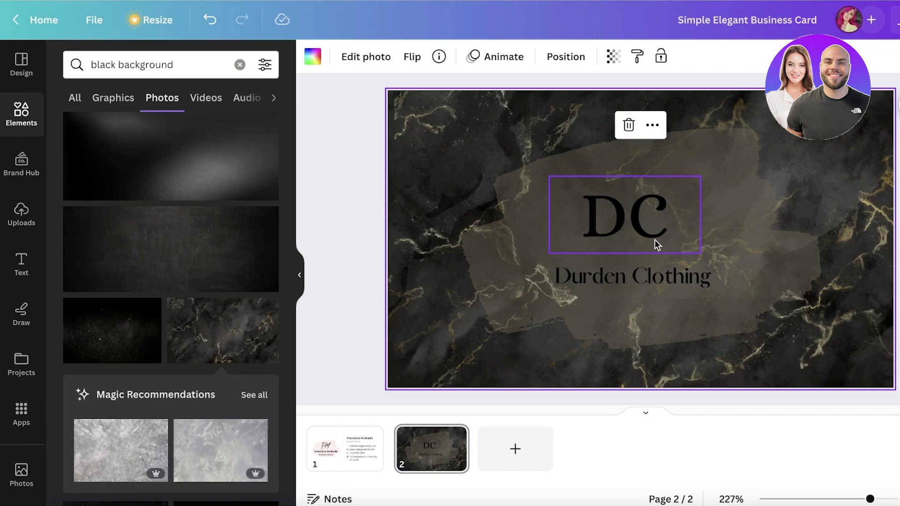
# Step: Add the same marble photo to page 1, enlarge it to cover the card, and send it behind everything
pyautogui.click(341, 452)
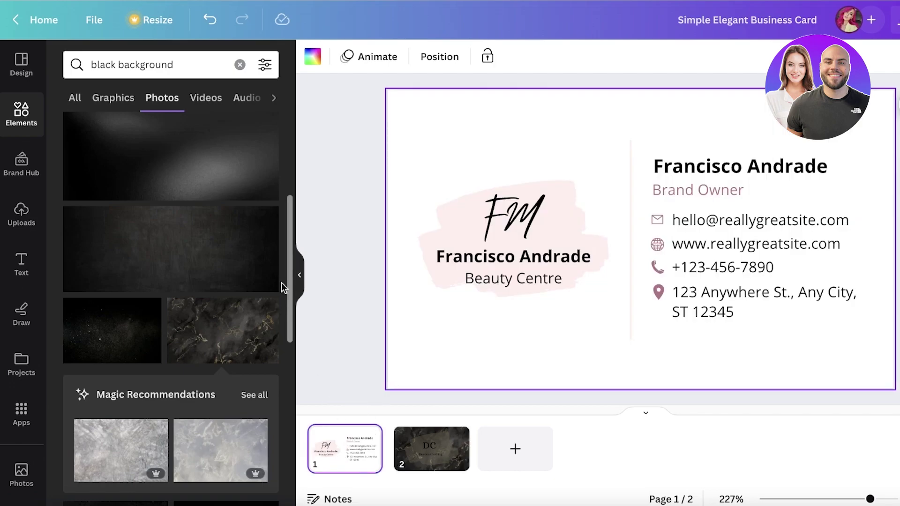
pyautogui.click(503, 125)
pyautogui.click(21, 112)
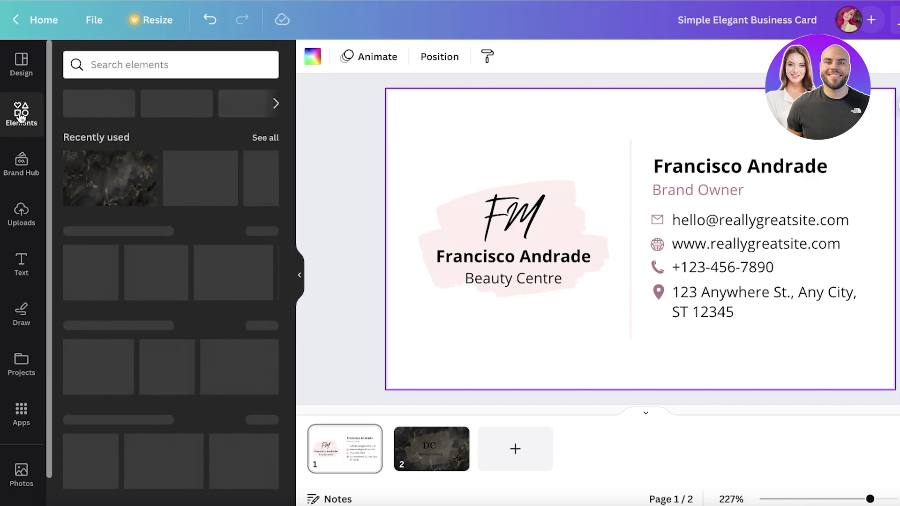
pyautogui.click(110, 179)
pyautogui.moveTo(593, 167); pyautogui.dragTo(506, 125)
pyautogui.moveTo(756, 315); pyautogui.dragTo(892, 403)
pyautogui.rightClick(563, 113)
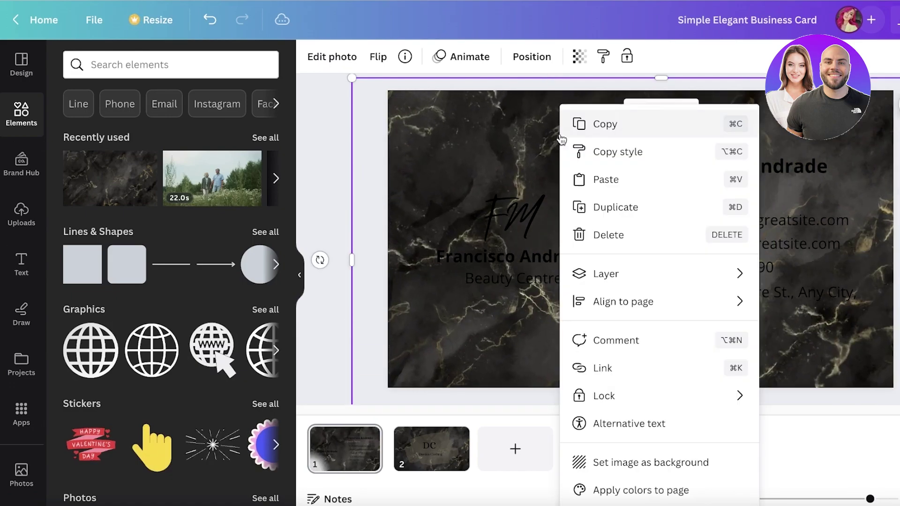
pyautogui.moveTo(627, 286)
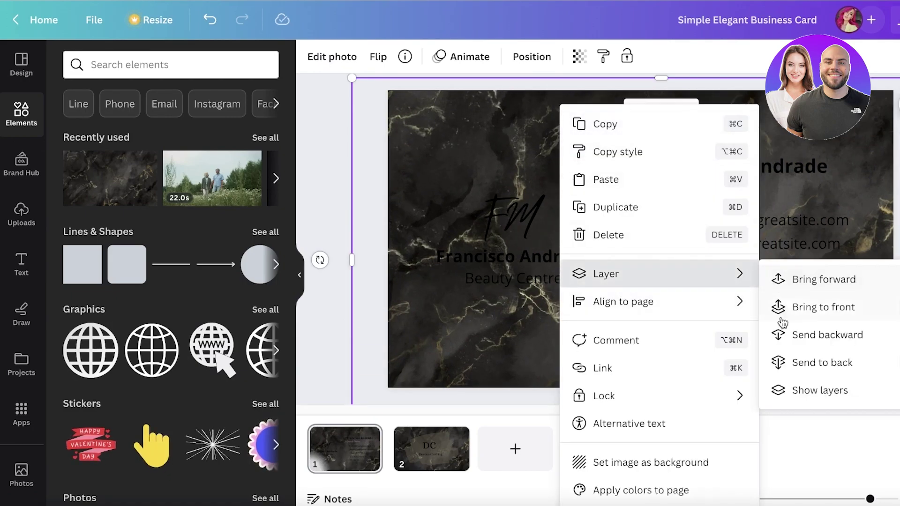
pyautogui.click(801, 359)
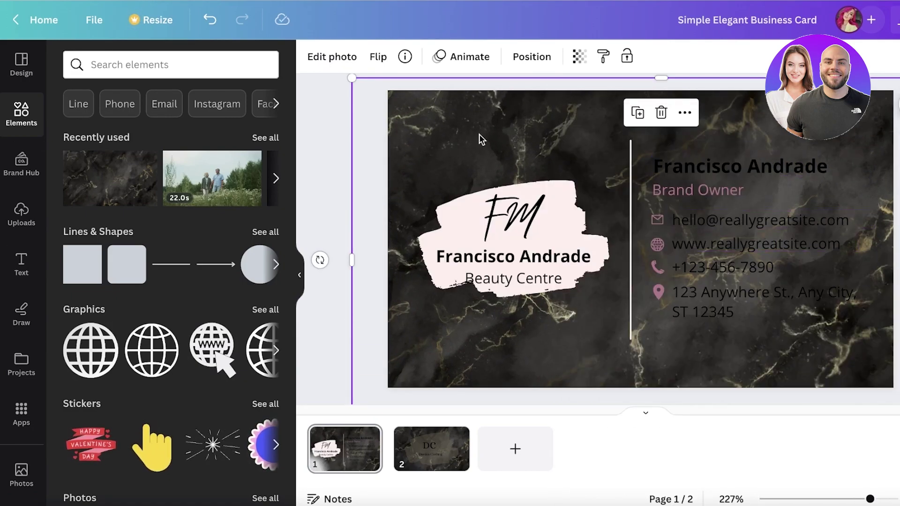
# Step: Copy all the DC / Durden Clothing logo elements from the back card
pyautogui.click(509, 218)
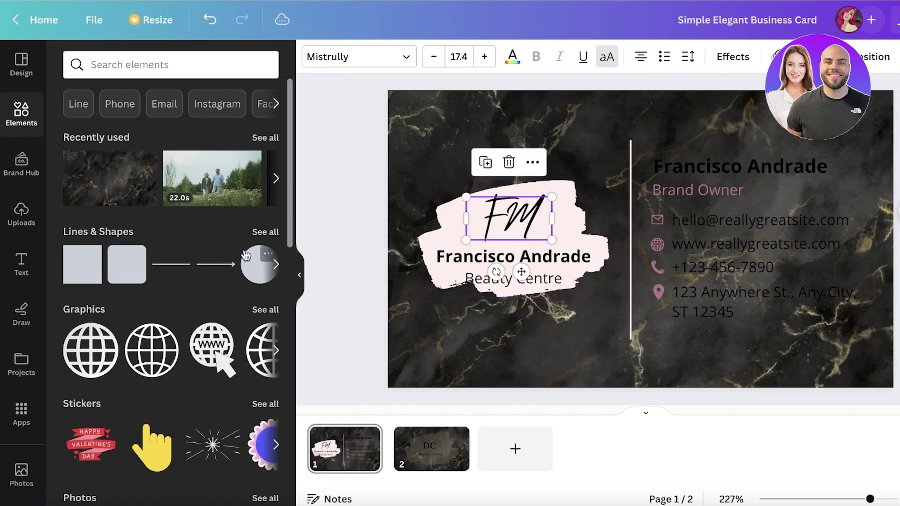
pyautogui.click(407, 457)
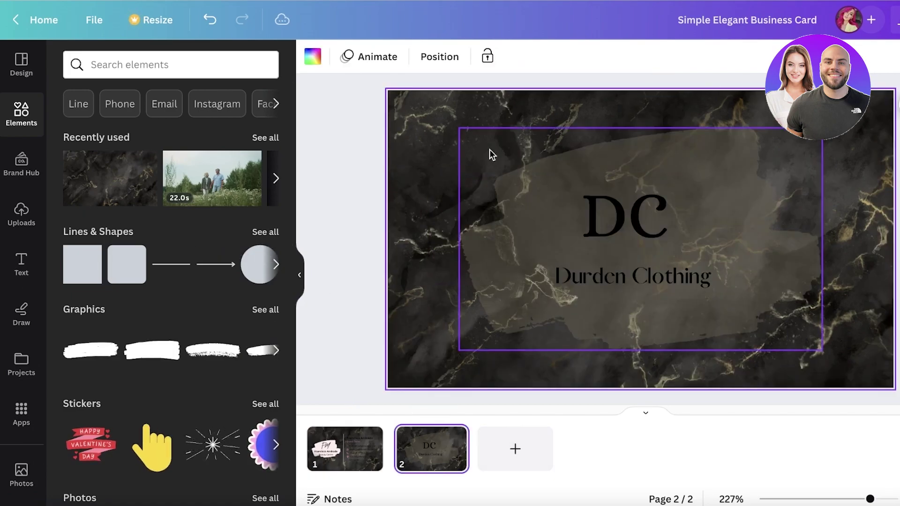
pyautogui.moveTo(438, 151); pyautogui.dragTo(690, 328)
pyautogui.rightClick(631, 189)
pyautogui.click(666, 207)
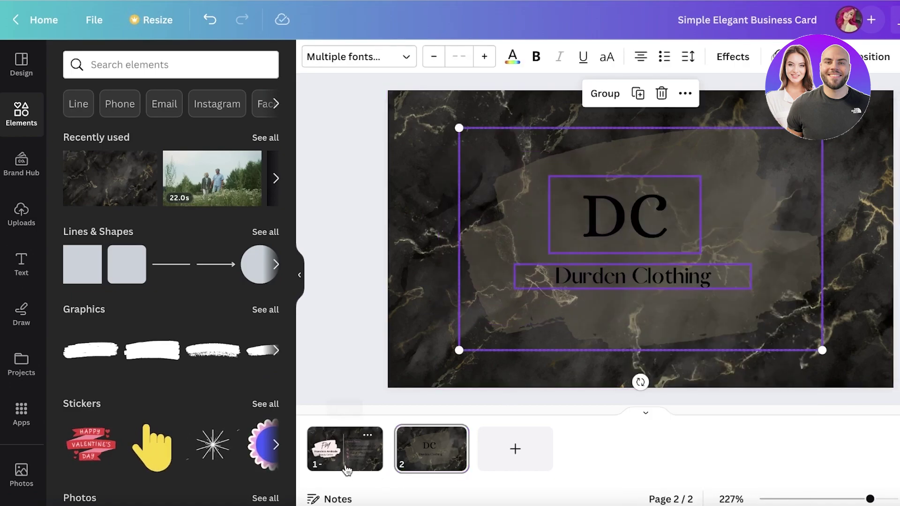
# Step: On the front card, delete the pink FM logo and paste a smaller DC logo on the left
pyautogui.click(346, 464)
pyautogui.click(454, 228)
pyautogui.moveTo(454, 229)
pyautogui.mouseDown()
pyautogui.moveTo(438, 213)
pyautogui.moveTo(440, 198)
pyautogui.mouseUp()
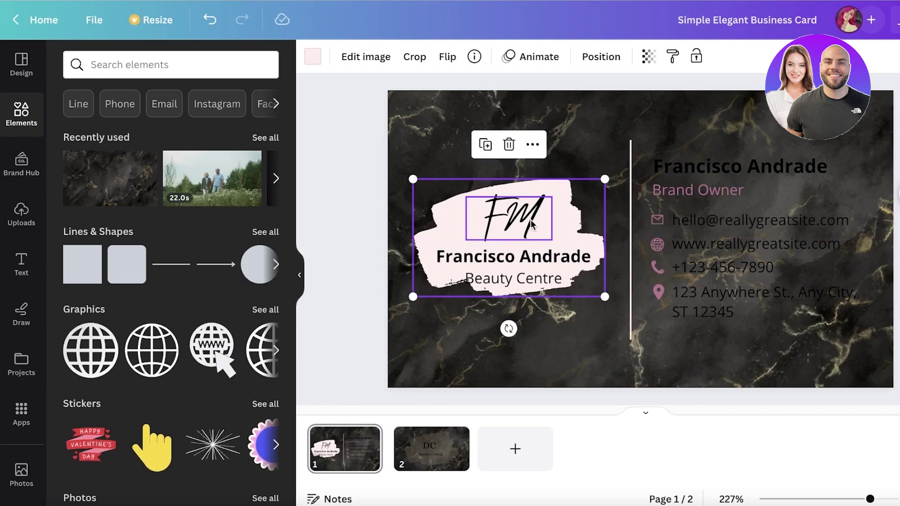
pyautogui.press('Delete')
pyautogui.hotkey('ctrl', 'v')
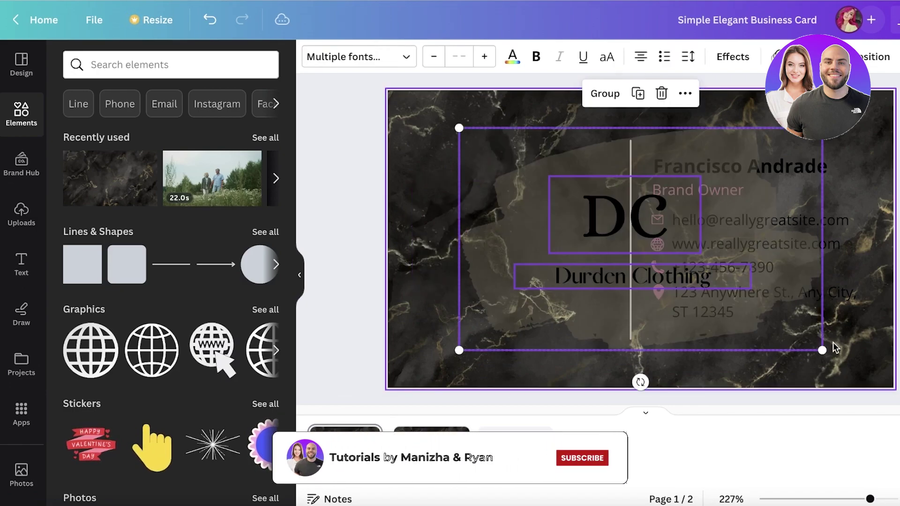
pyautogui.moveTo(828, 351); pyautogui.dragTo(612, 261)
pyautogui.moveTo(538, 181); pyautogui.dragTo(499, 236)
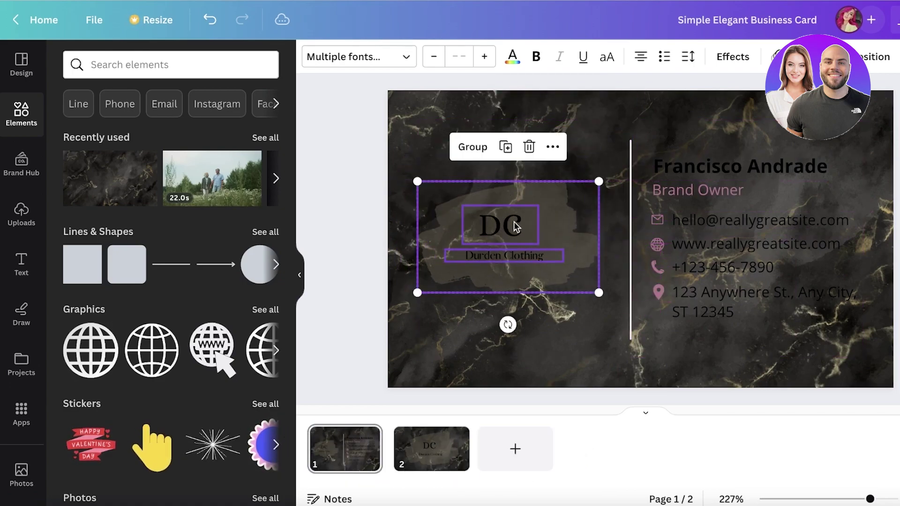
# Step: Retype the name as the new owner's name and recolour the Brand Owner line khaki
pyautogui.doubleClick(780, 156)
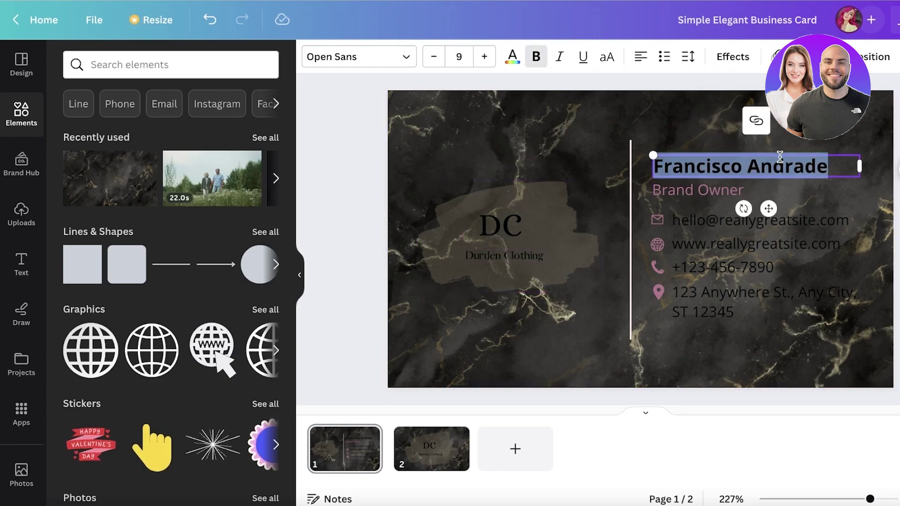
pyautogui.write('Doe')
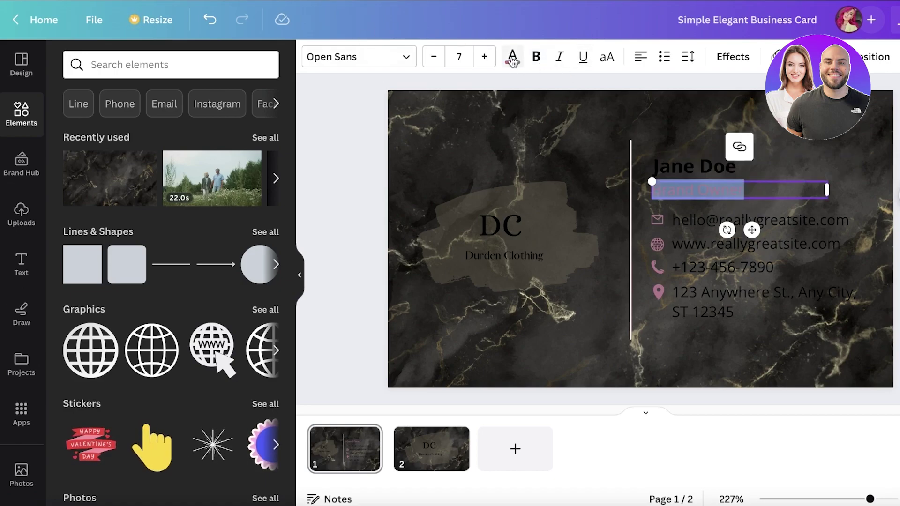
pyautogui.click(512, 56)
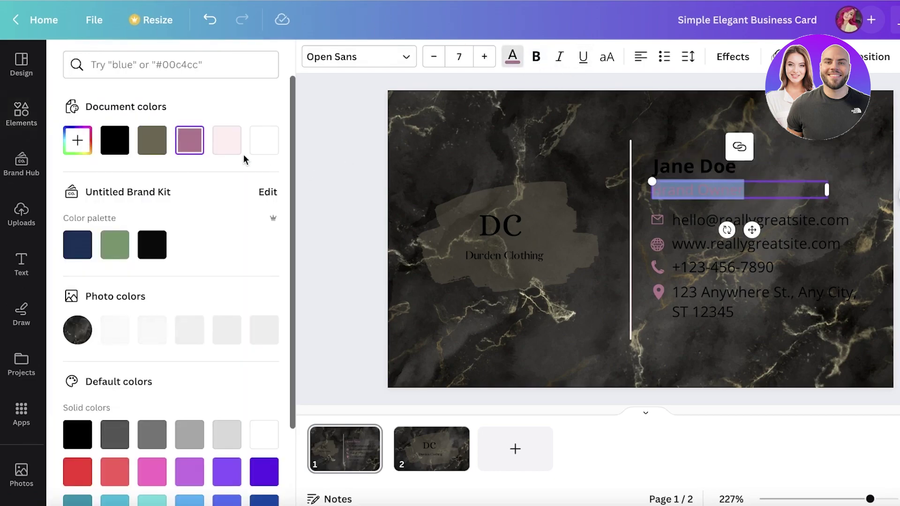
pyautogui.click(263, 331)
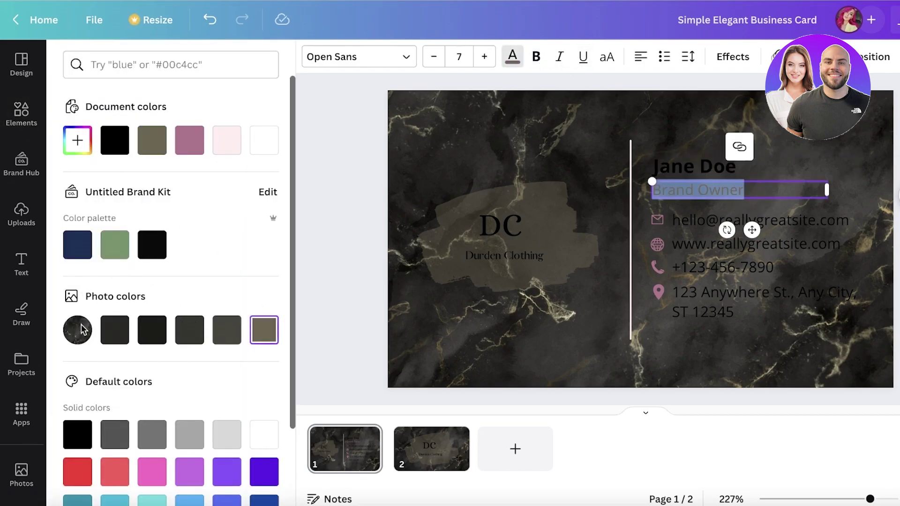
pyautogui.press('Escape')
pyautogui.press('Escape')
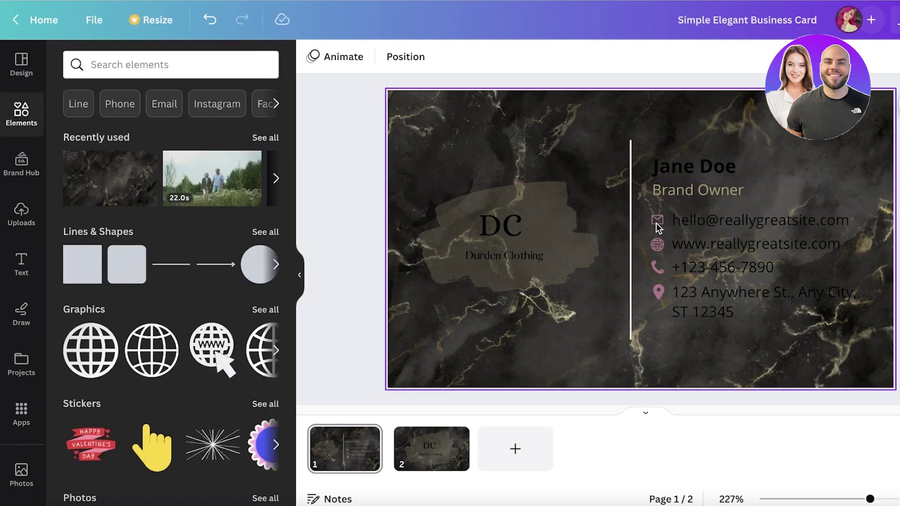
# Step: Delete the contact details and their phone and pin icons, and make the name text white
pyautogui.click(732, 293)
pyautogui.press('Delete')
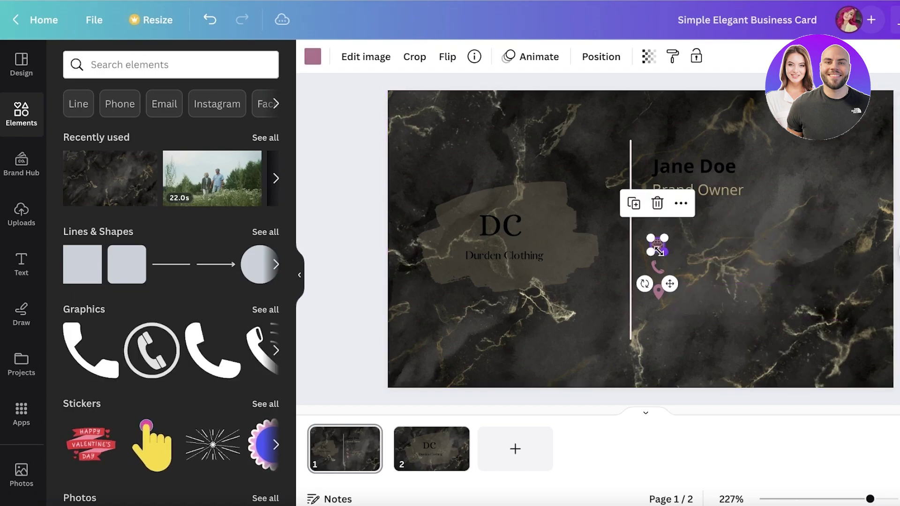
pyautogui.press('Delete')
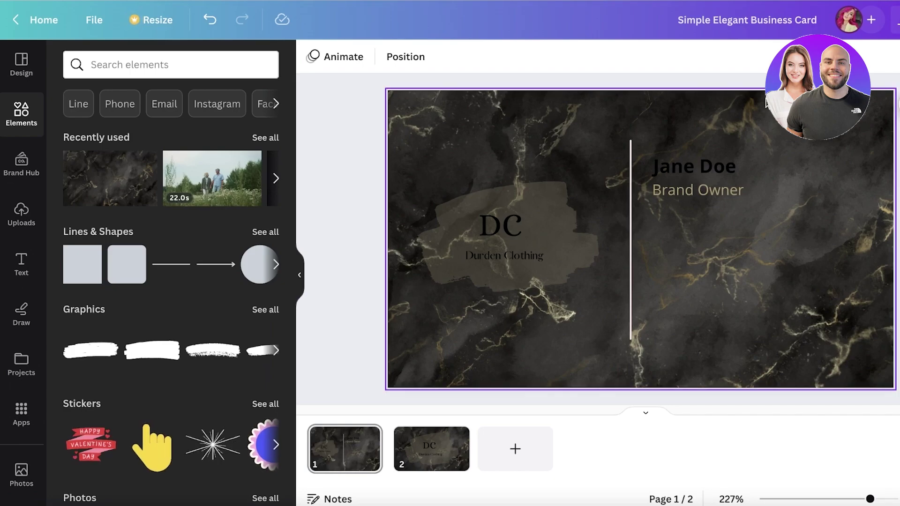
pyautogui.click(705, 165)
pyautogui.click(512, 57)
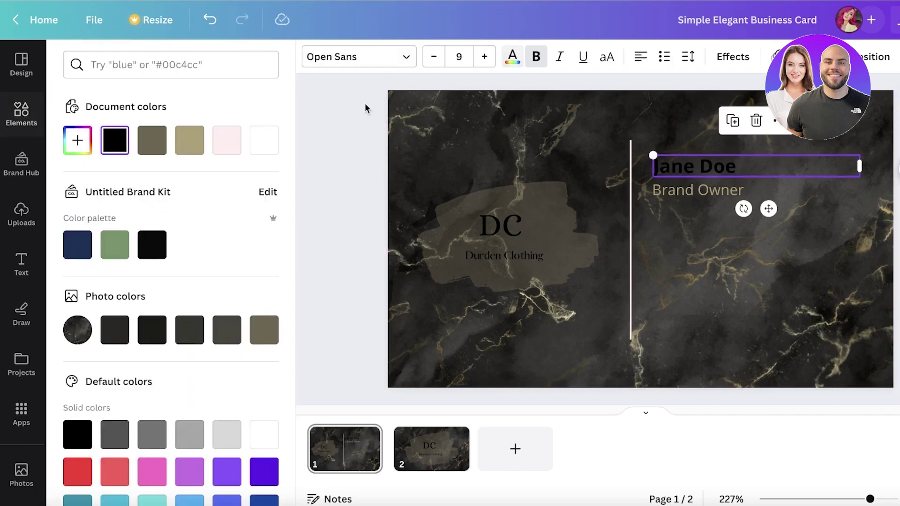
pyautogui.click(264, 140)
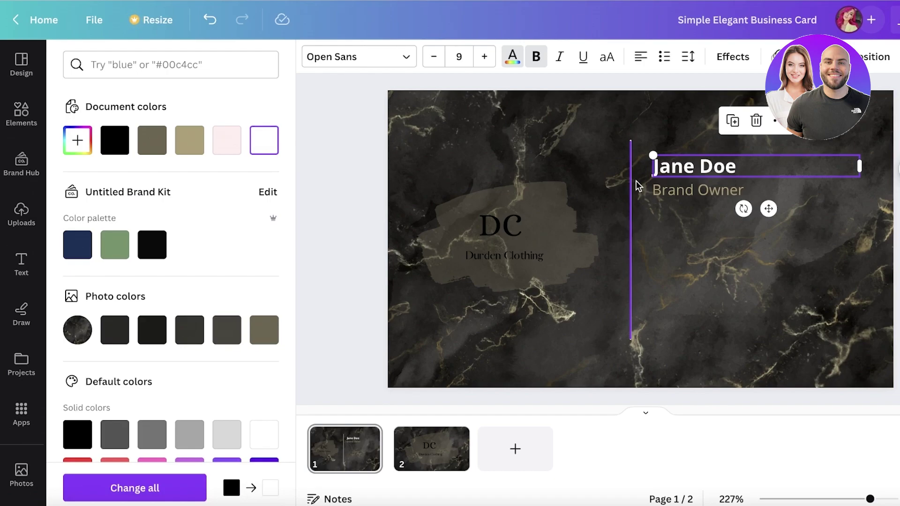
# Step: Dismiss the store's sign-up popup and copy its web address, durden.store
pyautogui.click(21, 112)
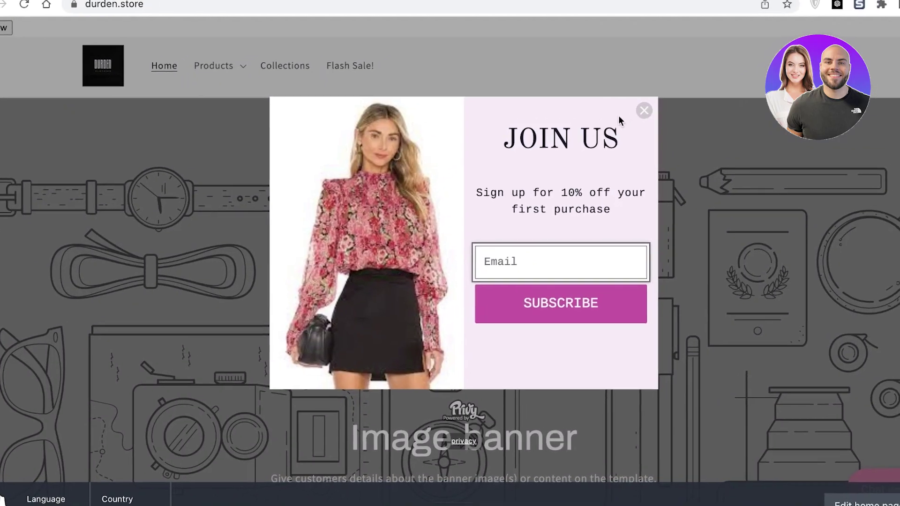
pyautogui.click(675, 94)
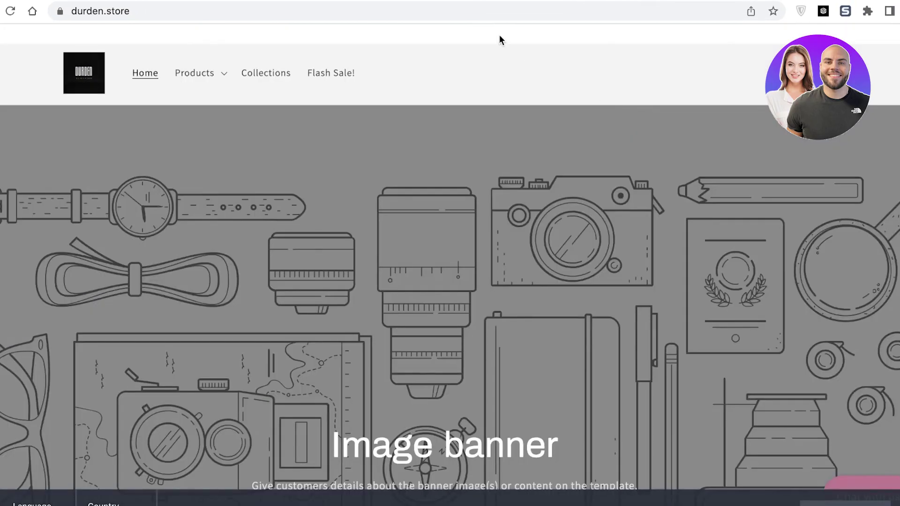
pyautogui.rightClick(435, 11)
pyautogui.click(479, 105)
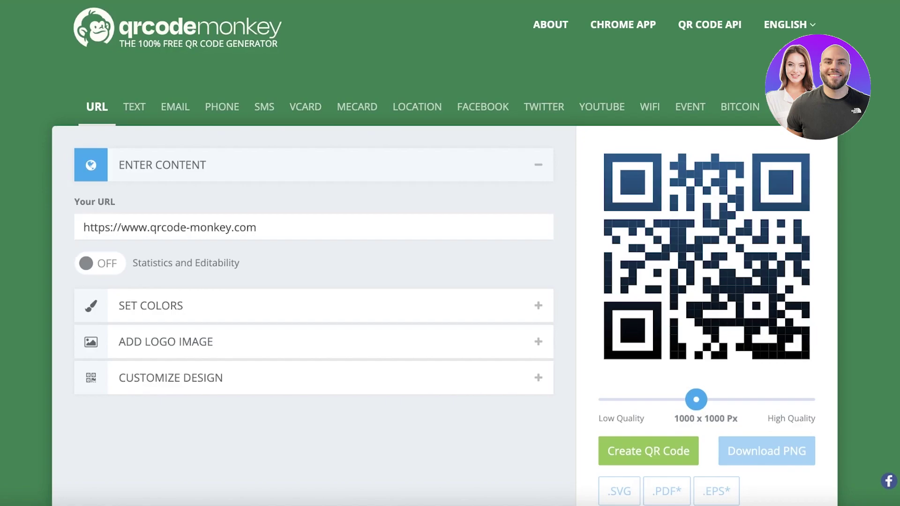
pyautogui.click(258, 232)
pyautogui.rightClick(257, 229)
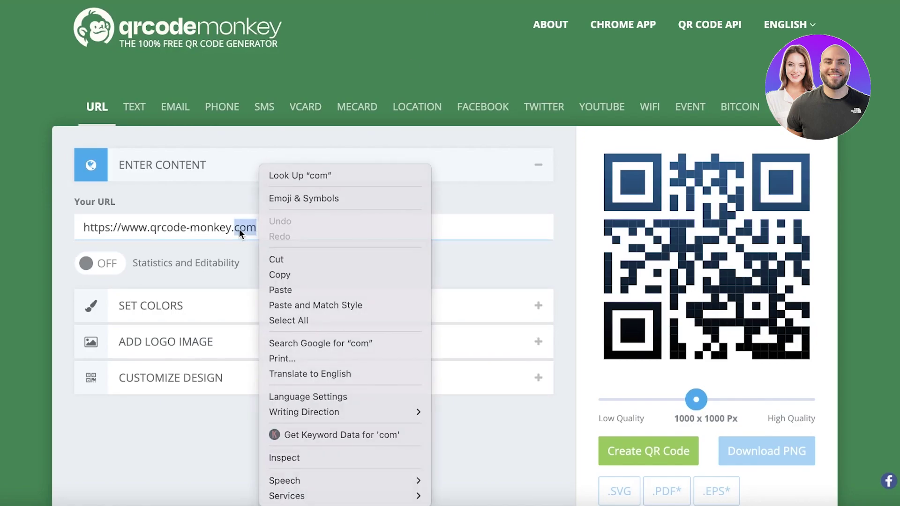
pyautogui.tripleClick(239, 229)
pyautogui.rightClick(240, 229)
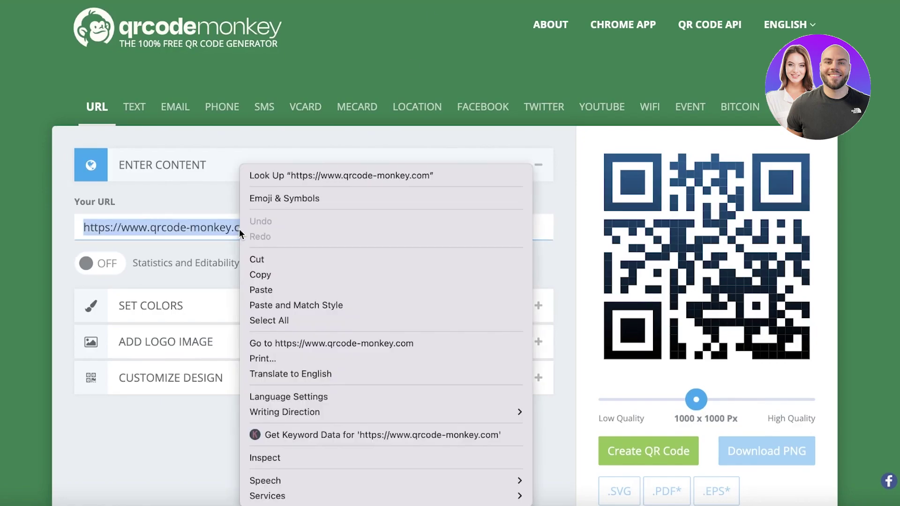
pyautogui.click(282, 290)
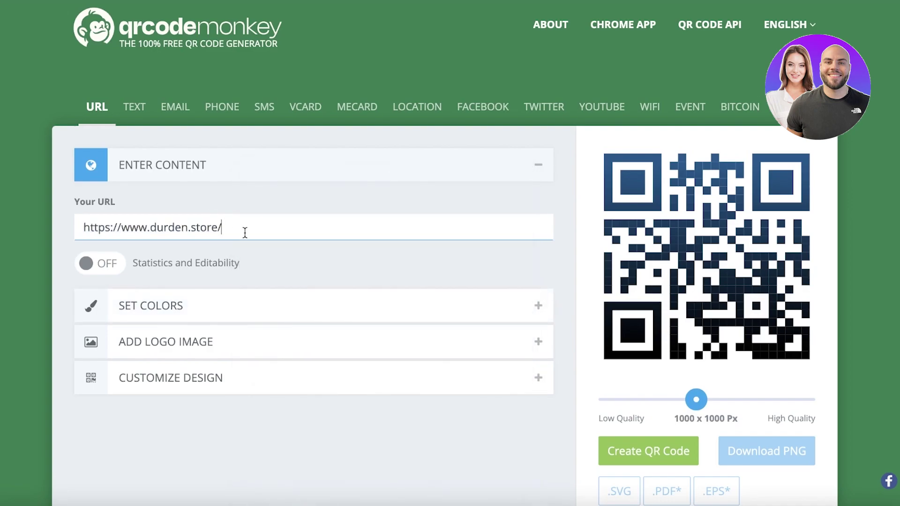
pyautogui.scroll(-3, 297, 219)
# Step: Switch the QR foreground to a colour gradient with first colour #9C8835
pyautogui.click(180, 193)
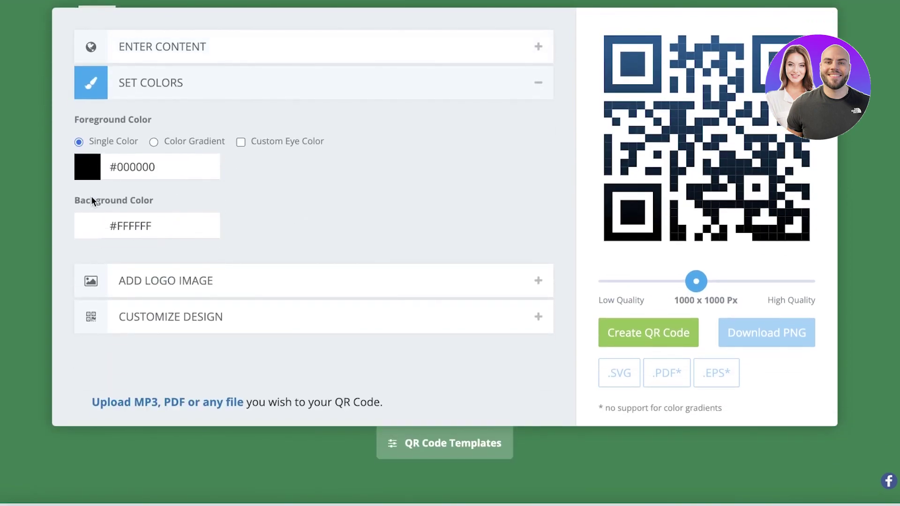
pyautogui.click(90, 176)
pyautogui.moveTo(118, 201)
pyautogui.mouseDown()
pyautogui.moveTo(132, 213)
pyautogui.moveTo(136, 181)
pyautogui.moveTo(72, 169)
pyautogui.mouseUp()
pyautogui.click(393, 241)
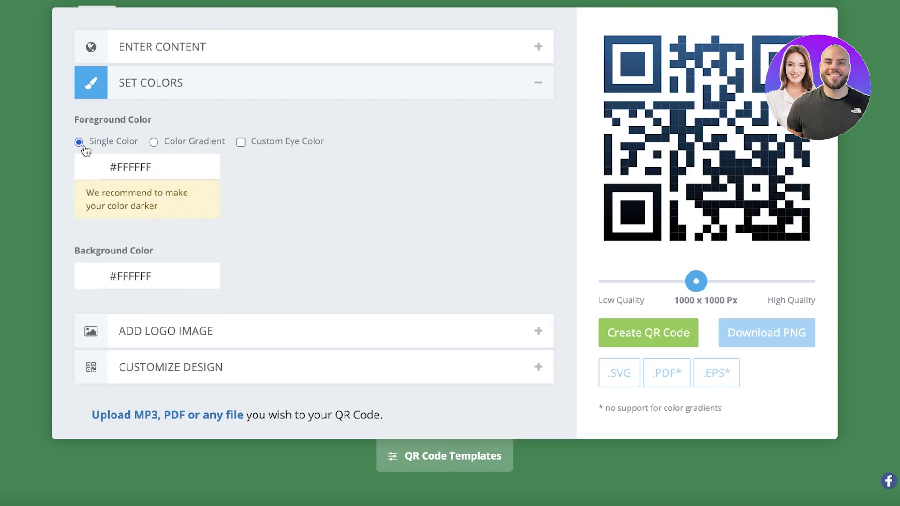
pyautogui.click(154, 142)
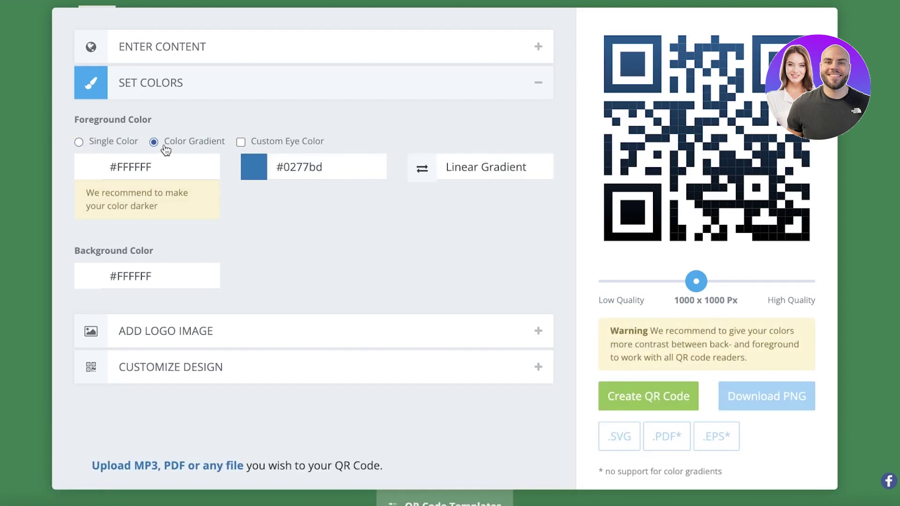
pyautogui.click(96, 174)
pyautogui.moveTo(88, 182); pyautogui.dragTo(129, 217)
pyautogui.moveTo(185, 217); pyautogui.dragTo(186, 271)
pyautogui.click(151, 219)
pyautogui.moveTo(151, 219)
pyautogui.mouseDown()
pyautogui.moveTo(144, 205)
pyautogui.moveTo(140, 220)
pyautogui.mouseUp()
# Step: Set the second gradient colour to brown #7F5F27 and regenerate the QR code
pyautogui.click(249, 174)
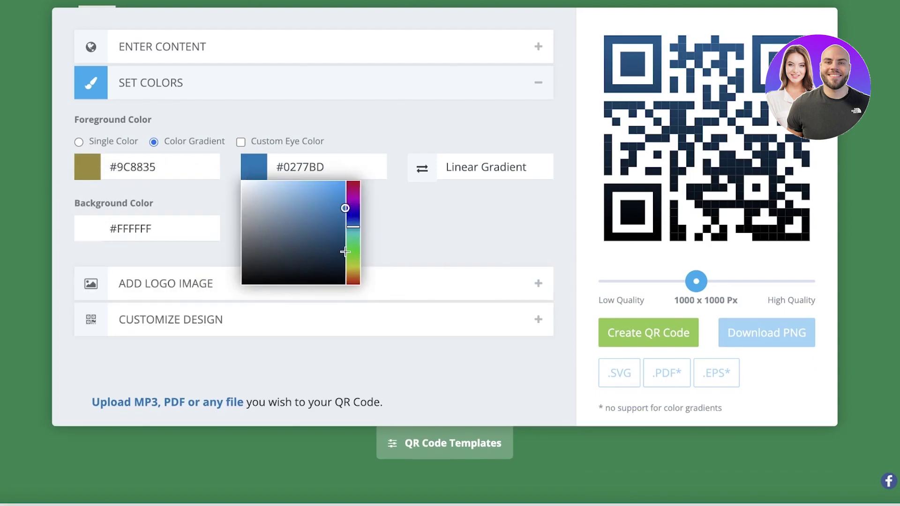
pyautogui.moveTo(346, 252); pyautogui.dragTo(352, 273)
pyautogui.click(313, 233)
pyautogui.click(433, 225)
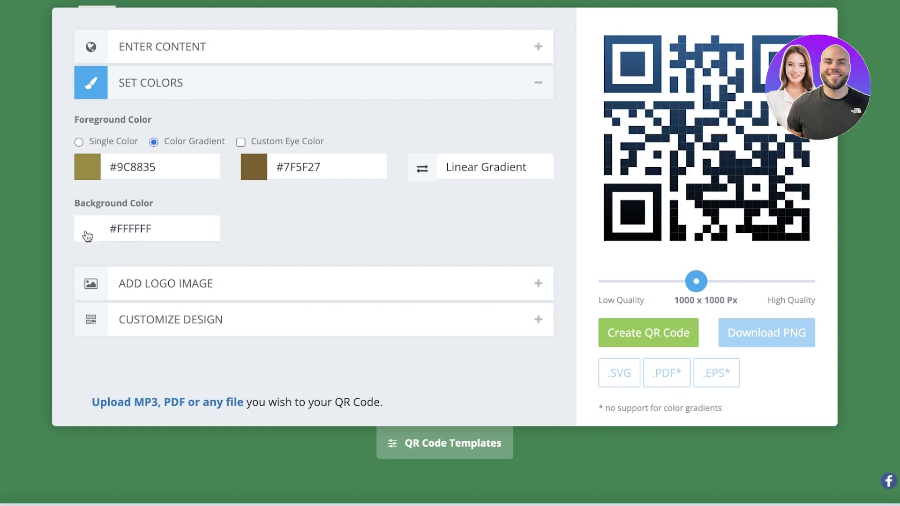
pyautogui.click(636, 335)
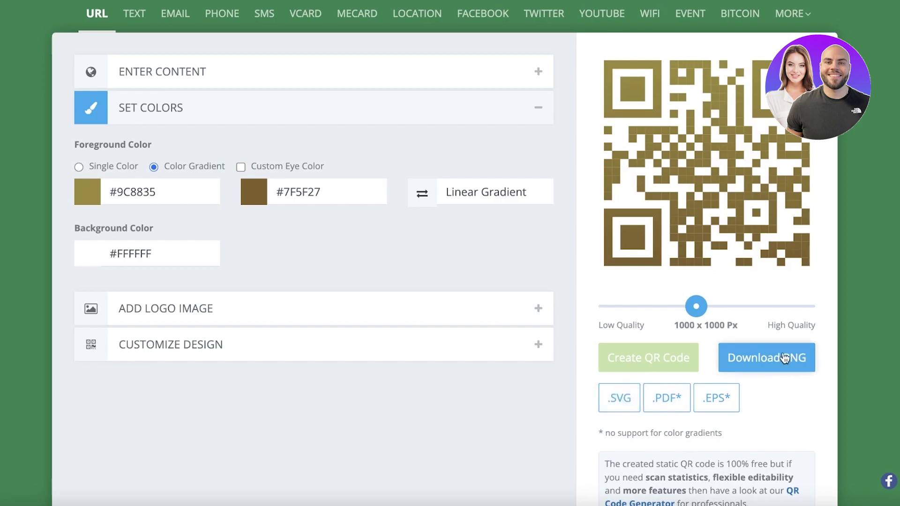
# Step: Download the gold QR code as qr-code.png and dismiss the ad popup
pyautogui.click(766, 349)
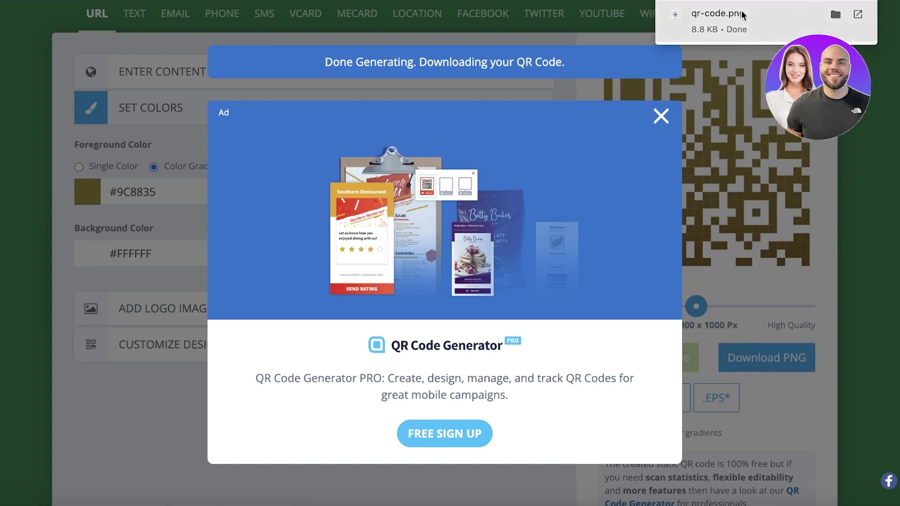
pyautogui.click(722, 21)
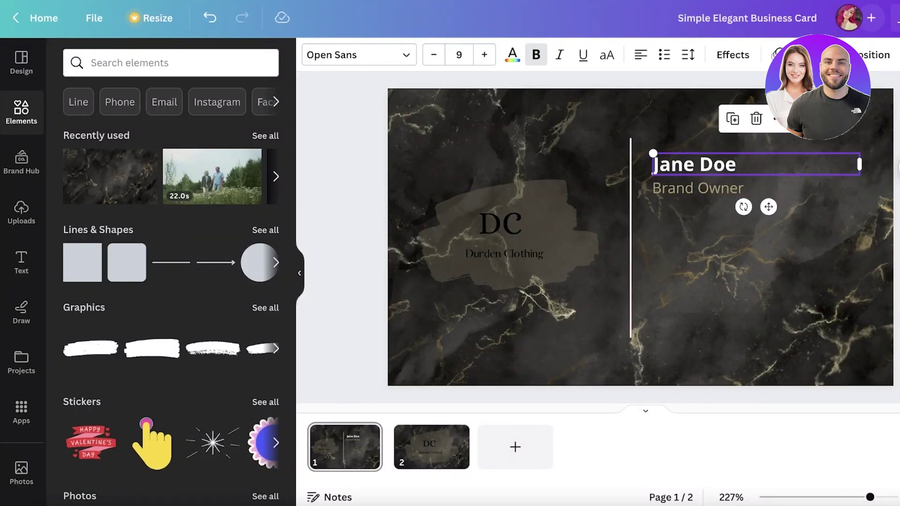
# Step: Bring qr-code.png from the downloads onto the card and size it below Brand Owner
pyautogui.click(19, 212)
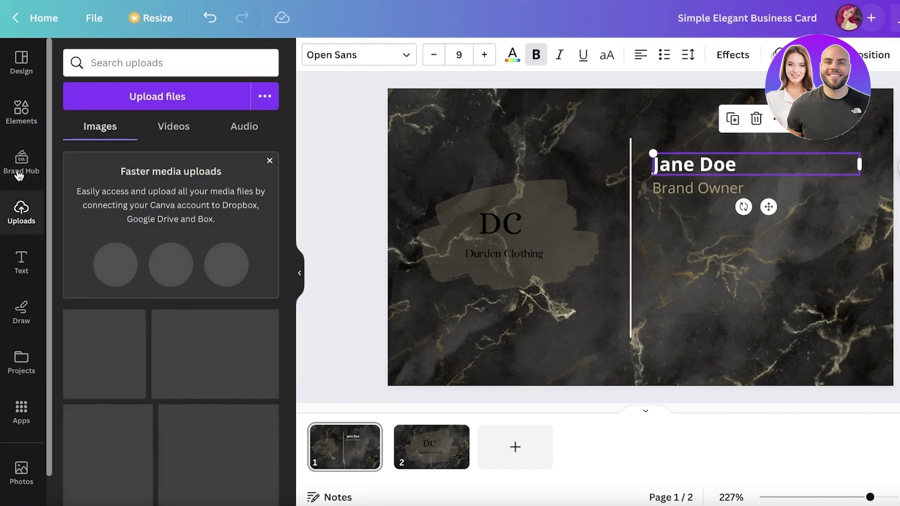
pyautogui.click(24, 75)
pyautogui.click(893, 10)
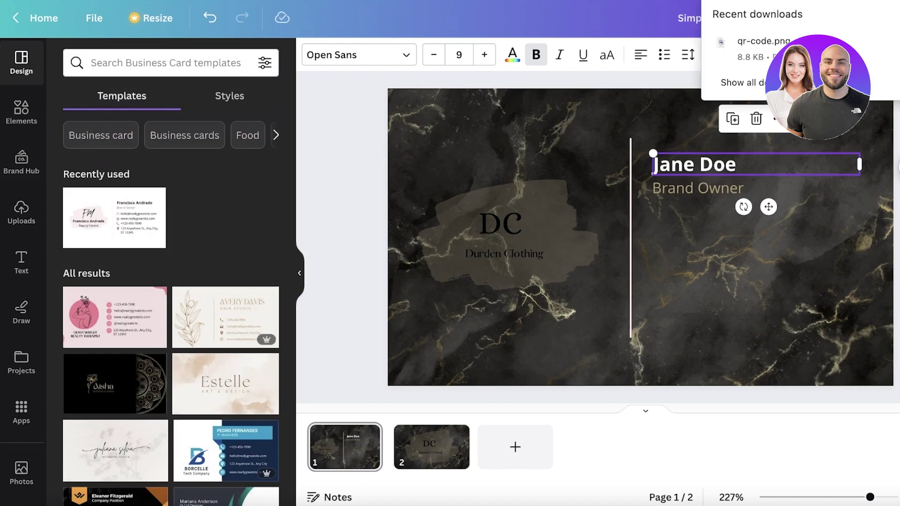
pyautogui.moveTo(762, 47); pyautogui.dragTo(684, 261)
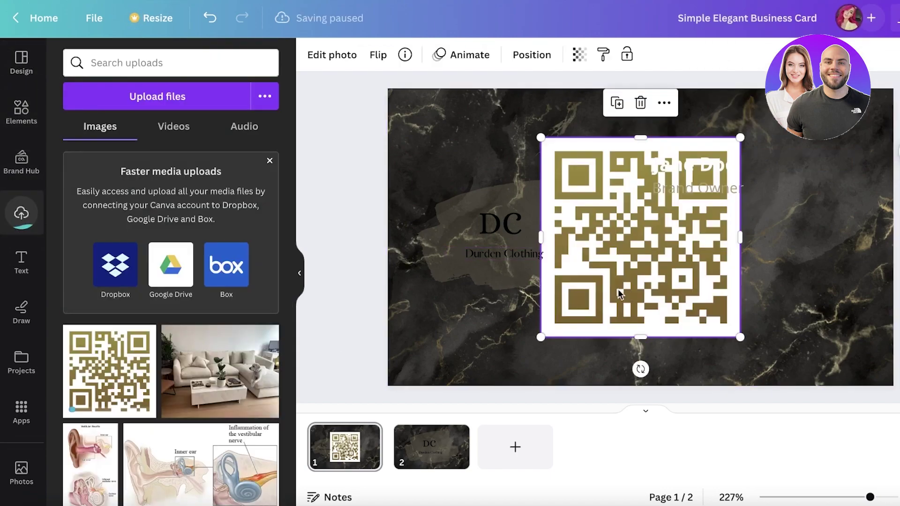
pyautogui.moveTo(623, 288); pyautogui.dragTo(686, 283)
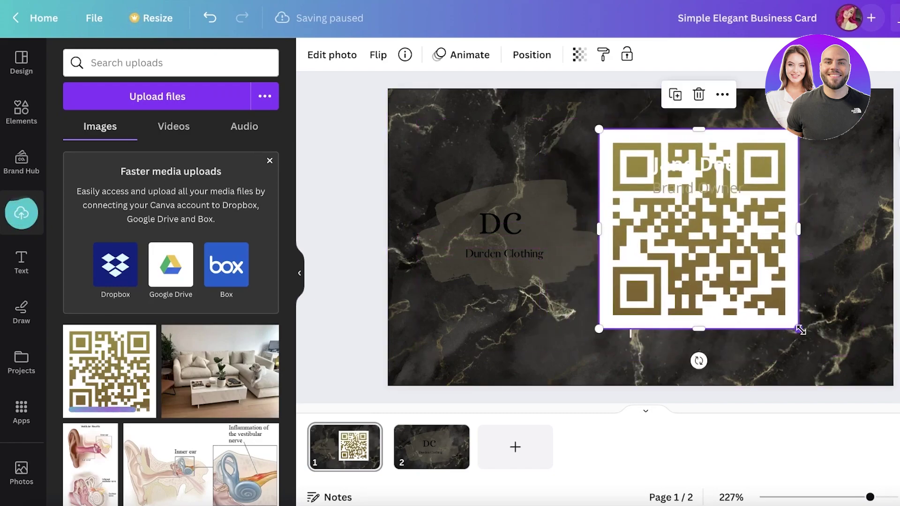
pyautogui.moveTo(799, 329); pyautogui.dragTo(690, 220)
pyautogui.moveTo(633, 170); pyautogui.dragTo(745, 280)
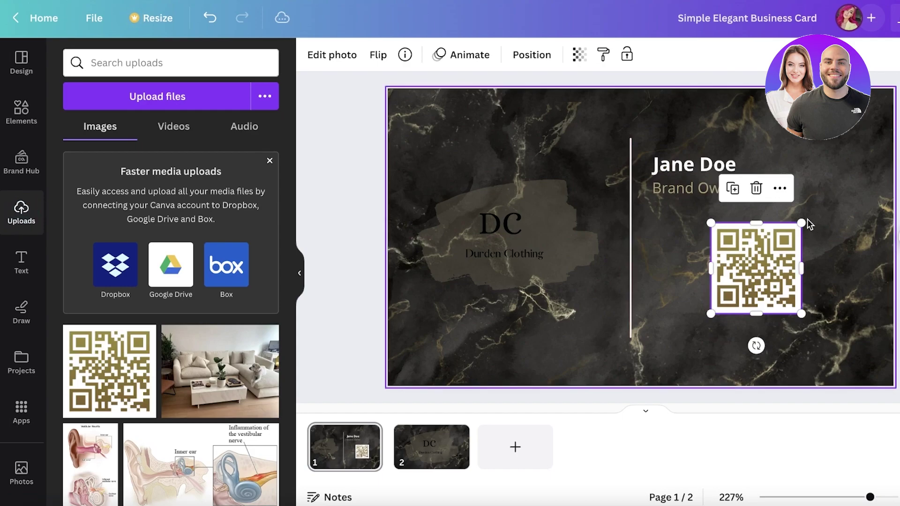
pyautogui.moveTo(801, 223); pyautogui.dragTo(763, 276)
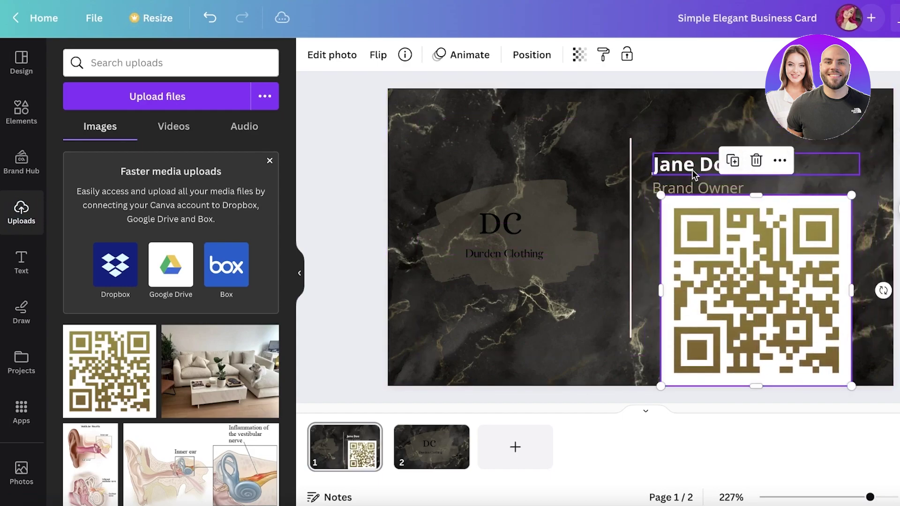
# Step: Raise Jane Doe and Brand Owner higher and nudge the QR code up
pyautogui.moveTo(694, 174); pyautogui.dragTo(697, 137)
pyautogui.moveTo(696, 185); pyautogui.dragTo(699, 146)
pyautogui.moveTo(752, 272); pyautogui.dragTo(748, 256)
pyautogui.click(640, 221)
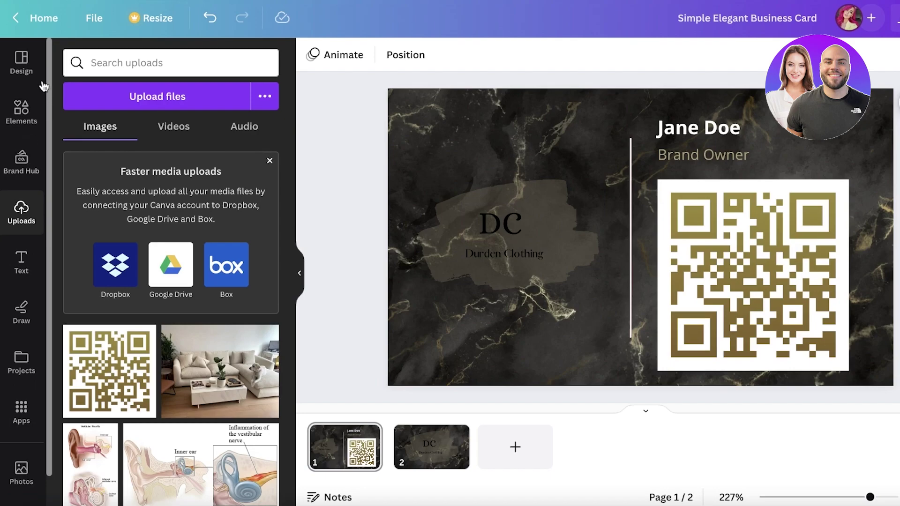
# Step: Add the Blue Geometric Content Creator front design from business card templates as page 2
pyautogui.click(25, 65)
pyautogui.scroll(-5, 255, 319)
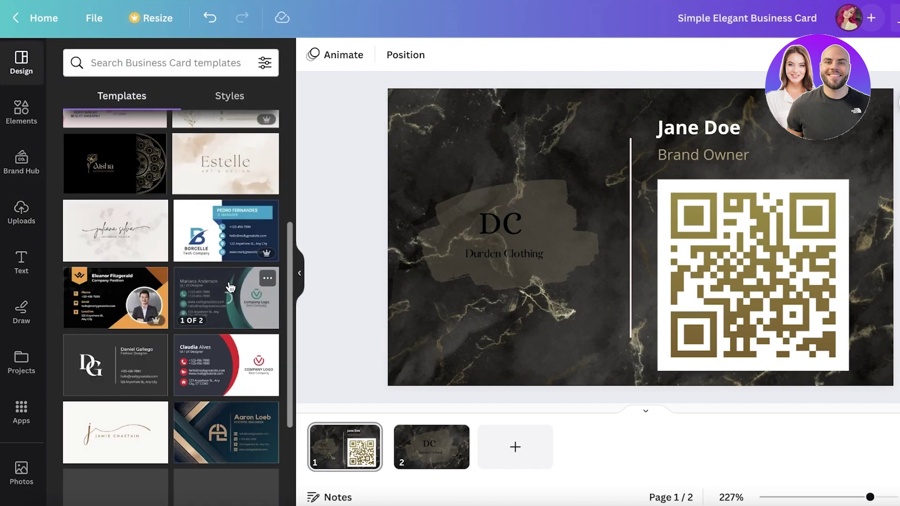
pyautogui.scroll(-8, 188, 272)
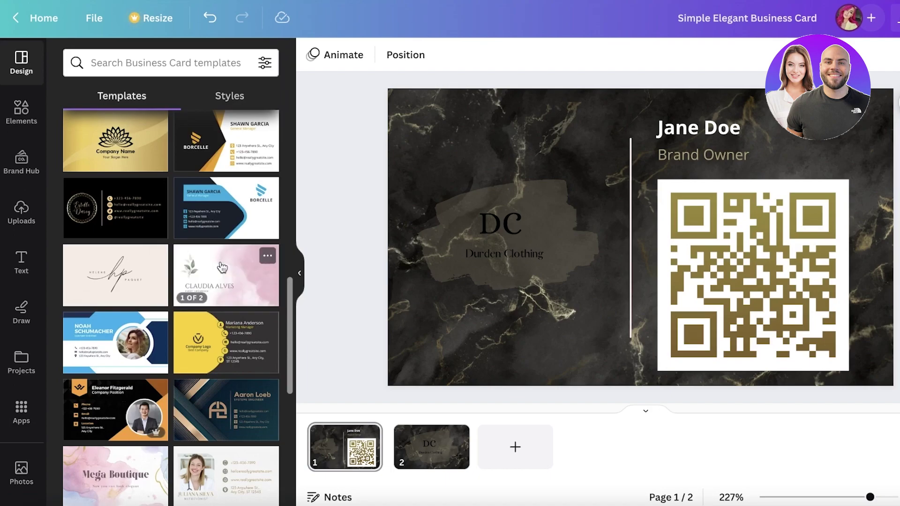
pyautogui.click(223, 267)
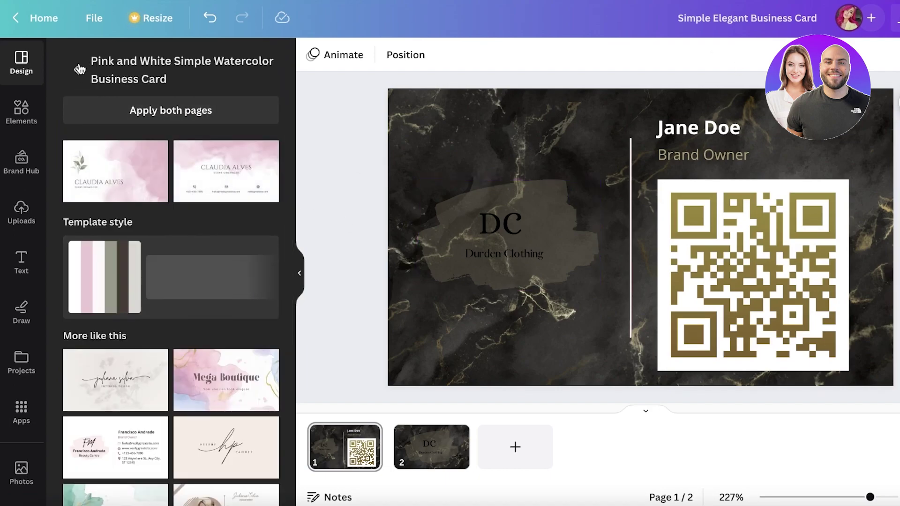
pyautogui.click(78, 70)
pyautogui.scroll(-2, 117, 310)
pyautogui.click(114, 325)
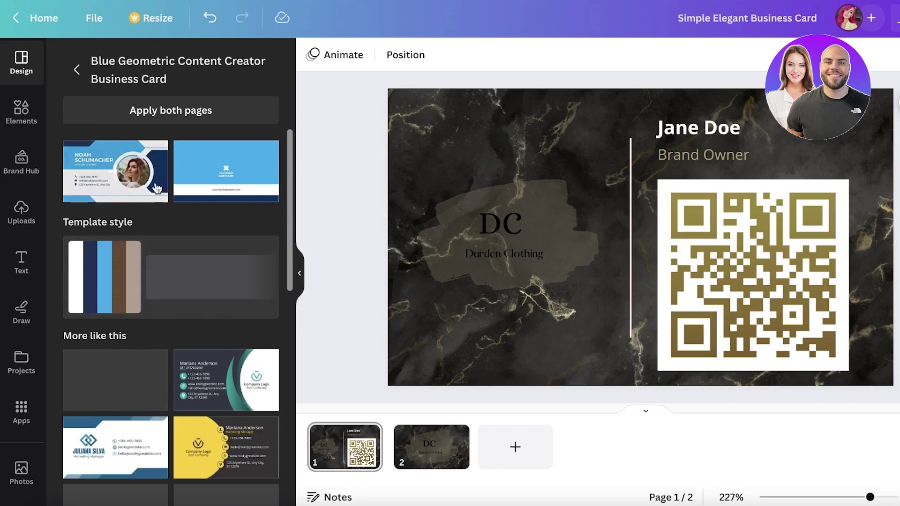
pyautogui.click(151, 187)
pyautogui.click(539, 291)
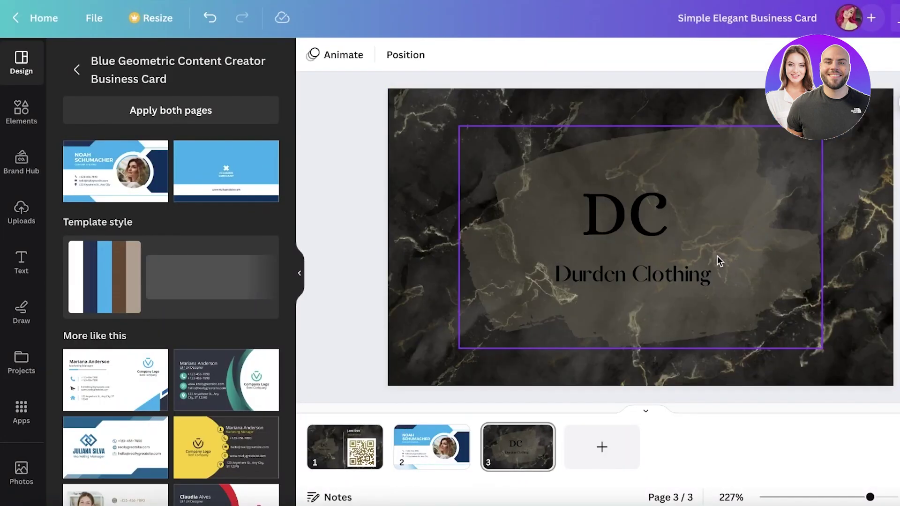
pyautogui.click(439, 443)
pyautogui.moveTo(438, 443)
pyautogui.mouseDown()
pyautogui.moveTo(339, 440)
pyautogui.moveTo(422, 443)
pyautogui.mouseUp()
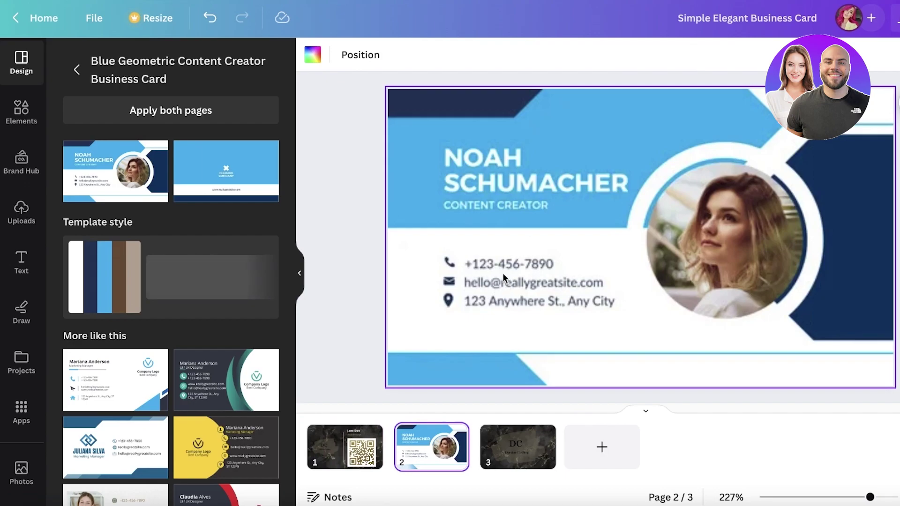